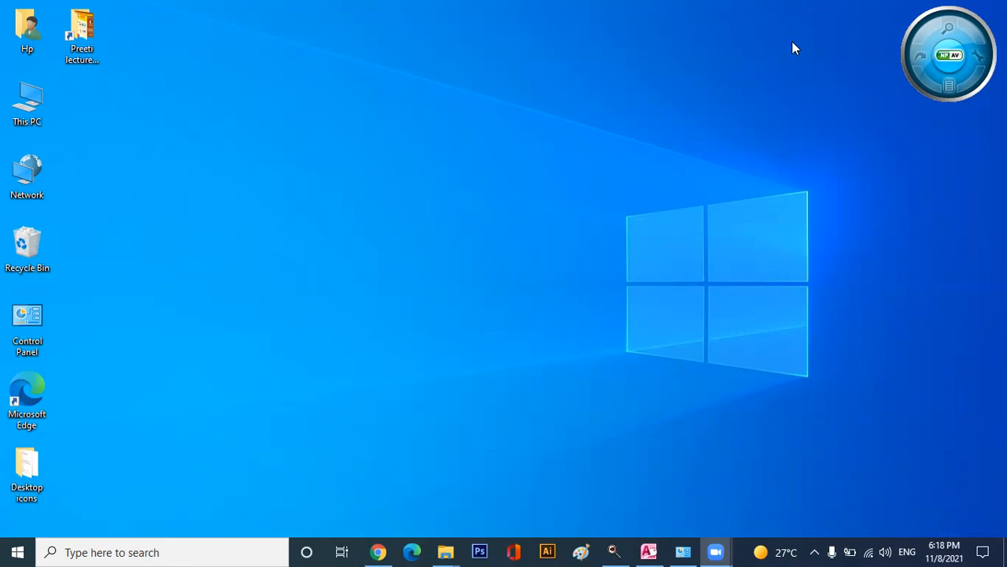
- Switch to the open Microsoft Access database and display Table1 in Design View
mouse_move(661, 551)
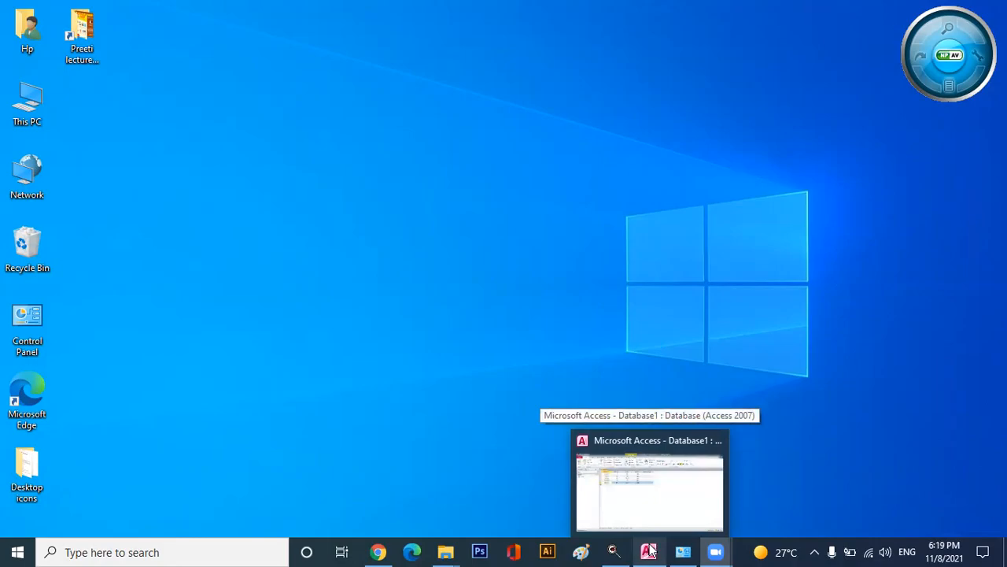
click(650, 550)
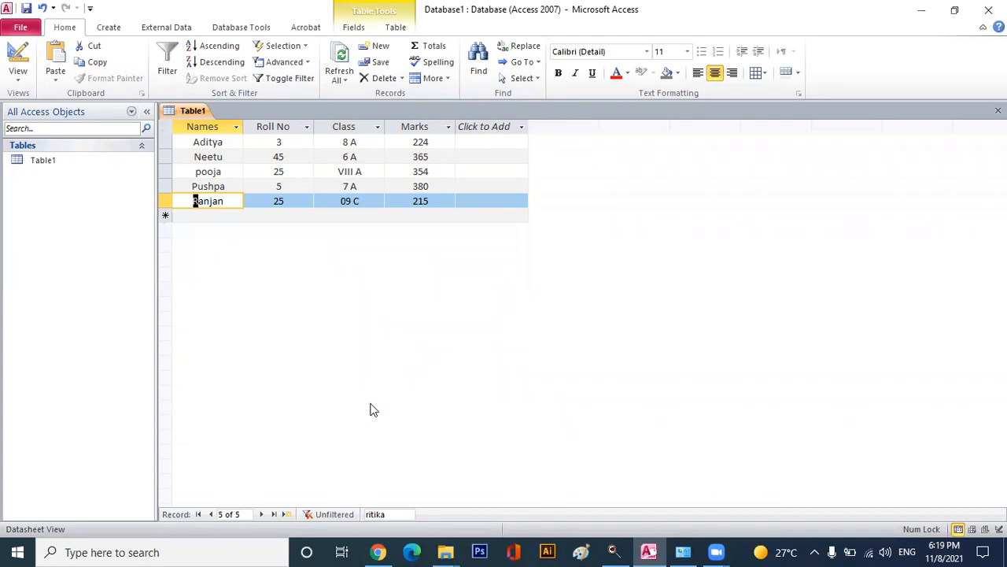
click(16, 81)
click(70, 201)
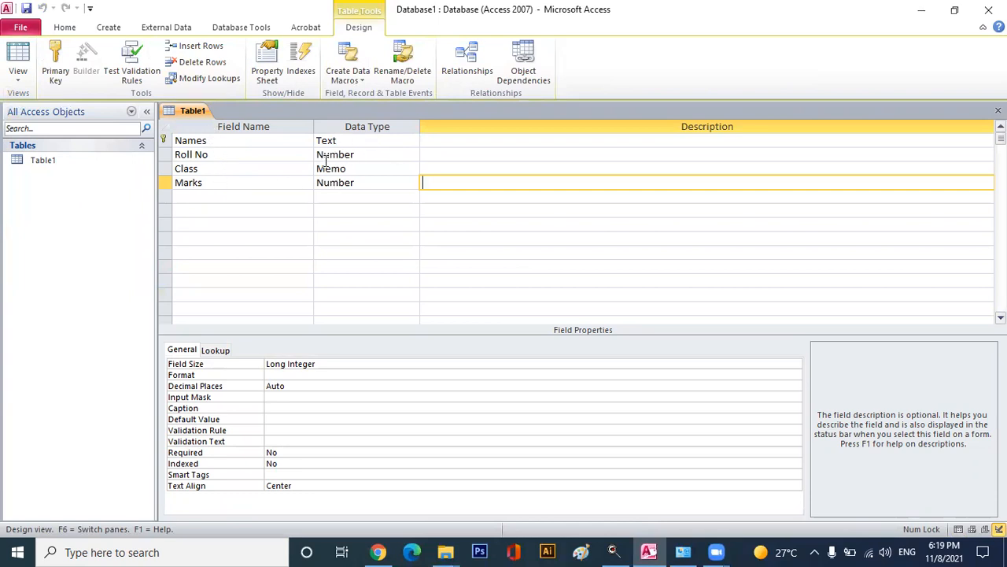
- Save Table1 and return it to Datasheet View
click(17, 72)
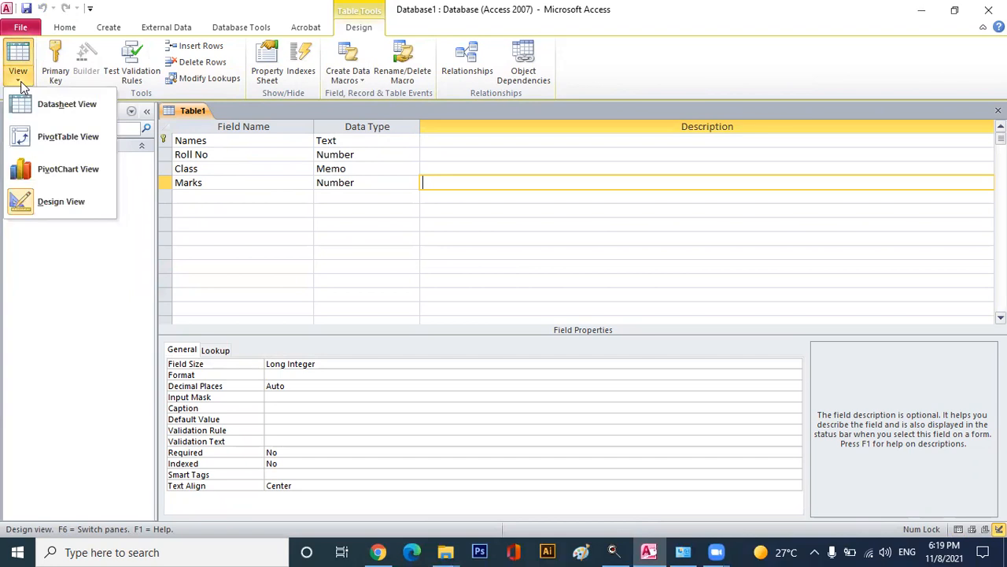
click(52, 107)
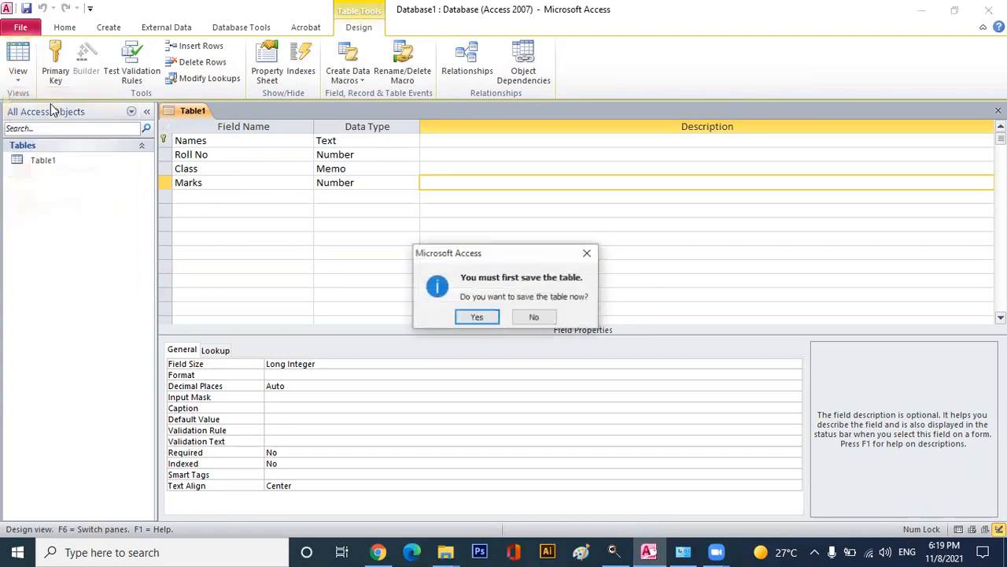
click(476, 317)
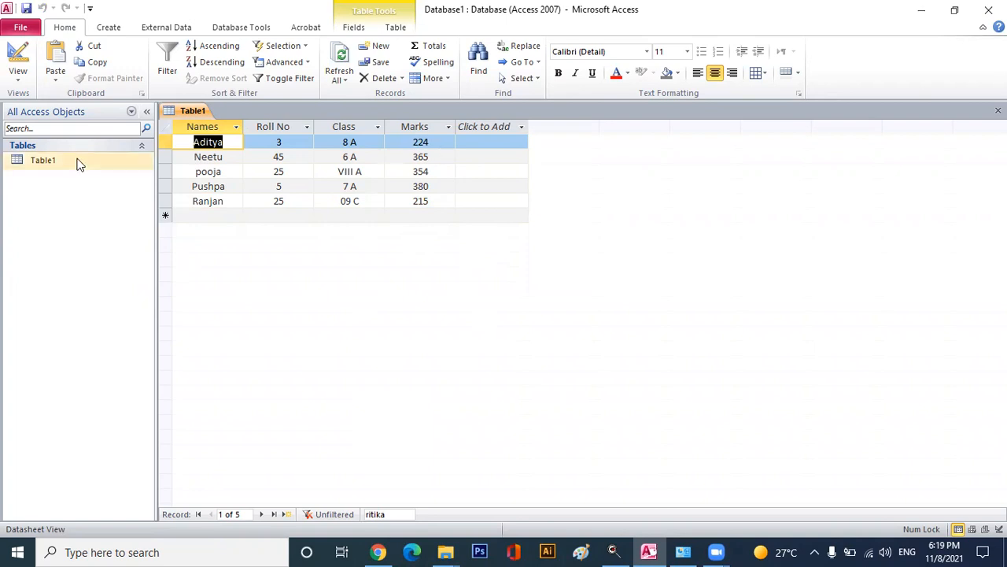
- Sort the Names column of Table1 in ascending order, followed by descending order
click(207, 127)
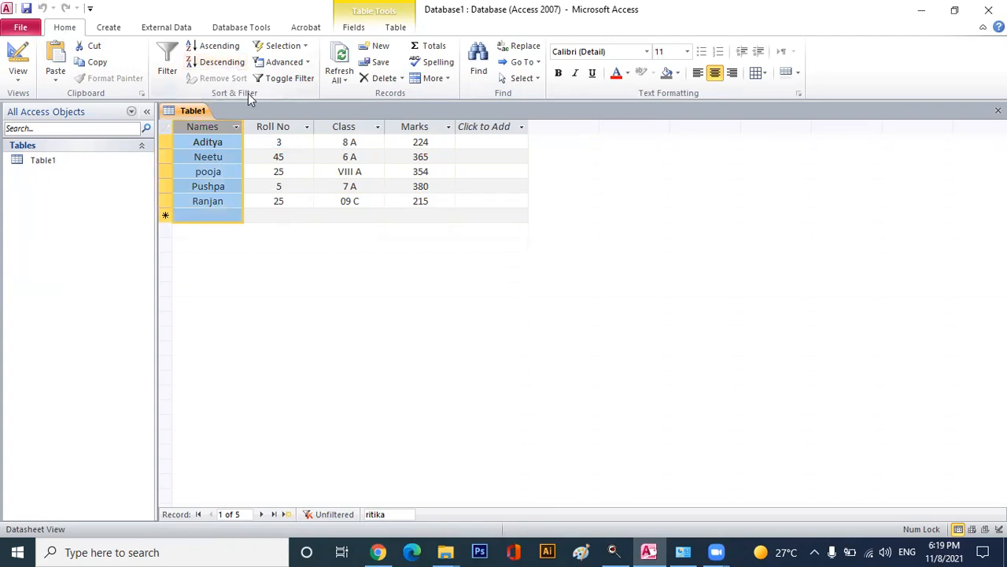
click(225, 50)
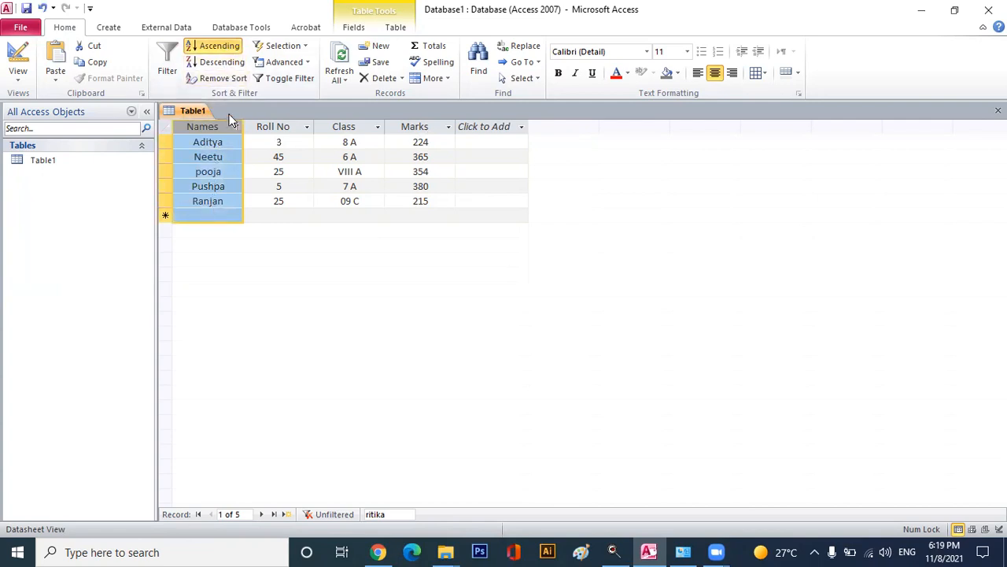
click(220, 61)
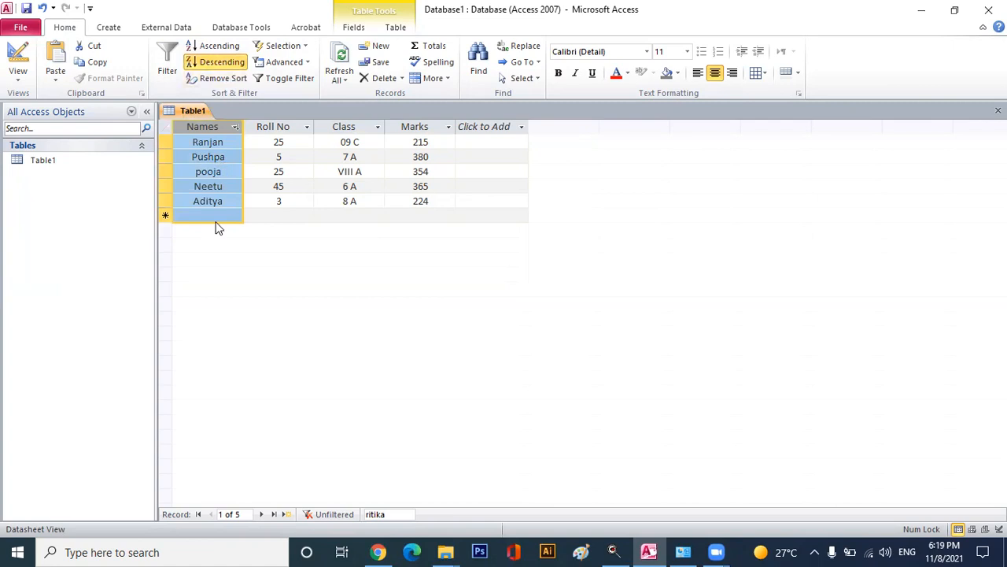
- Sort the Names column from A to Z and remove the sort
right_click(204, 131)
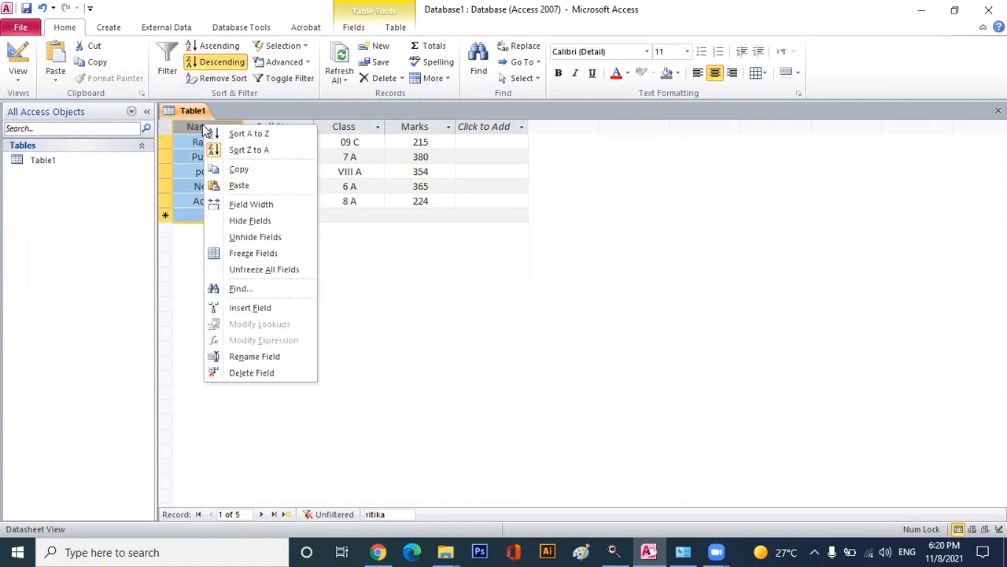
click(261, 133)
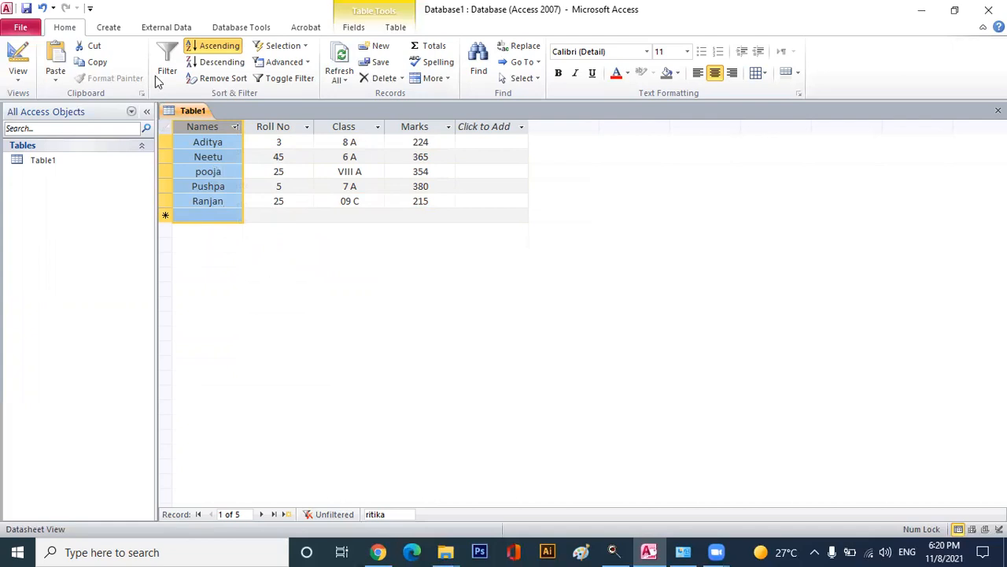
click(209, 82)
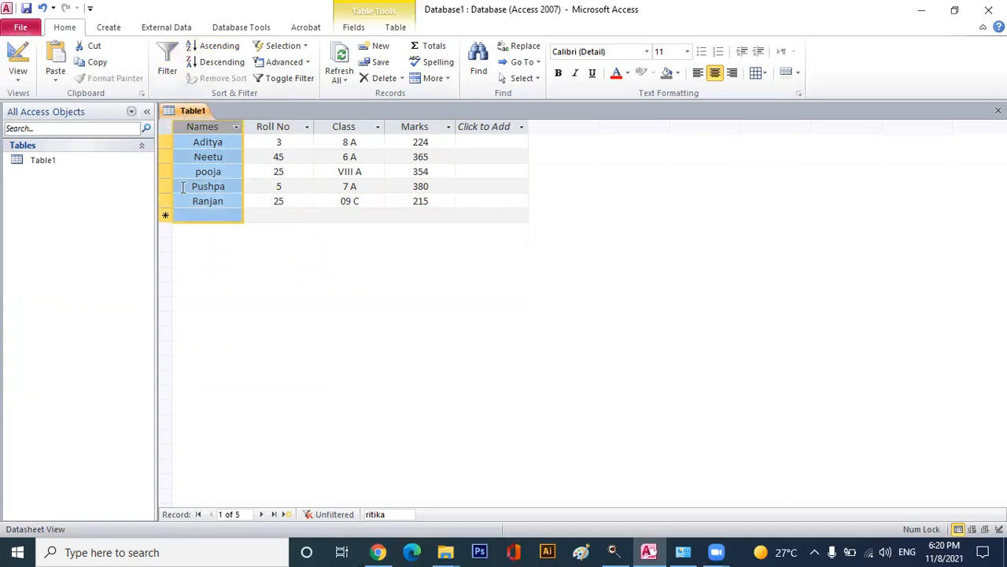
- Sort the Marks column in descending order and filter it to marks greater than or equal to 275
click(411, 126)
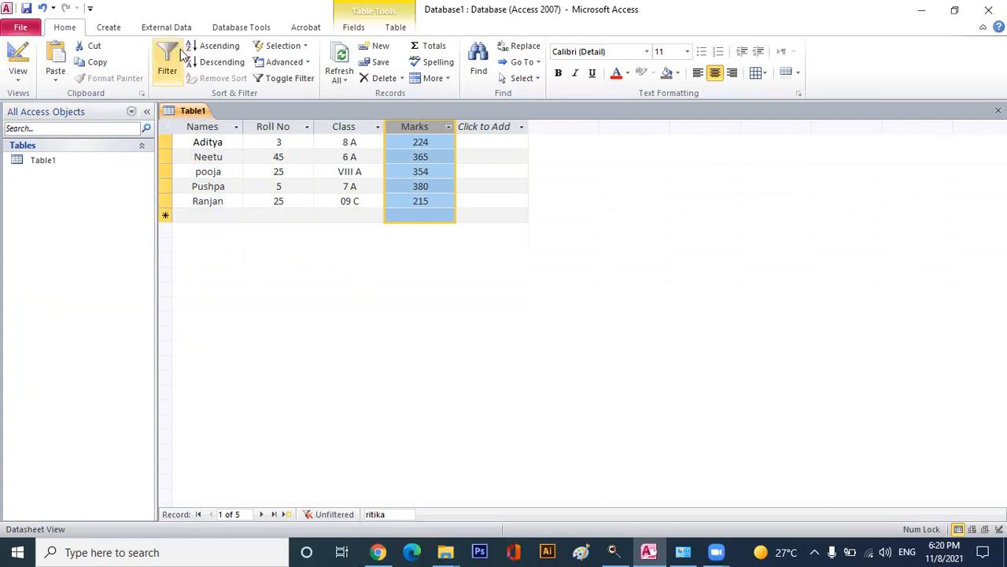
click(237, 65)
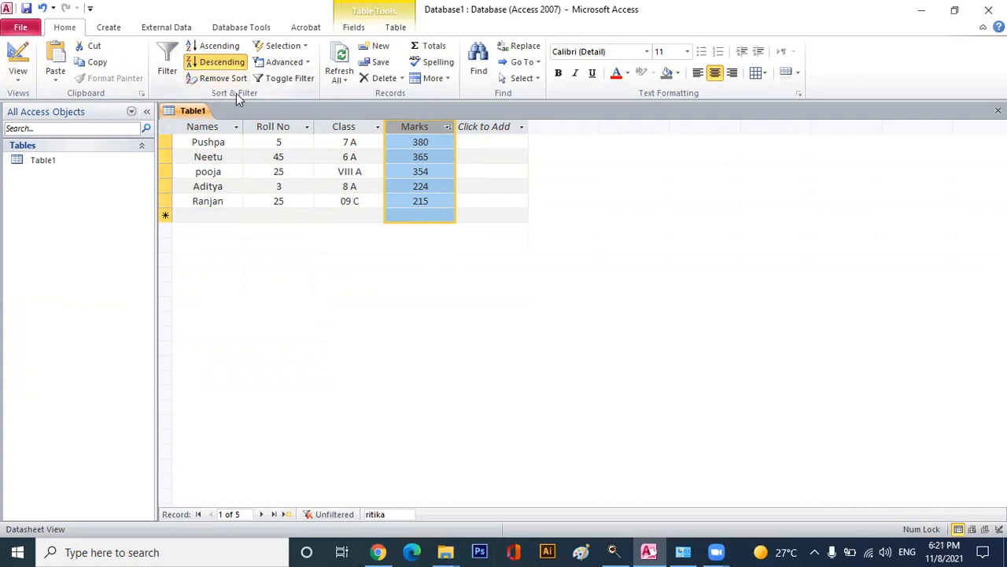
click(166, 72)
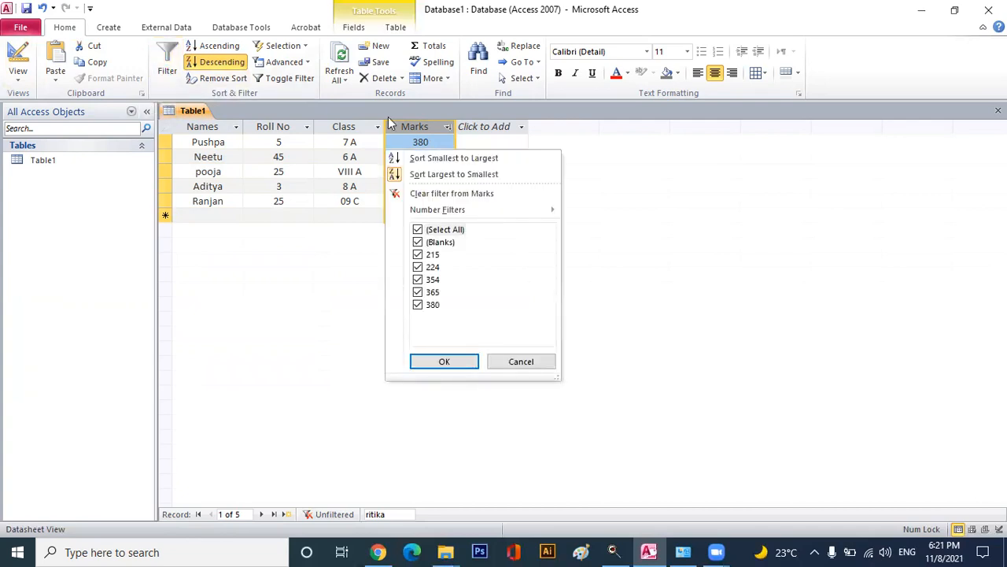
mouse_move(459, 209)
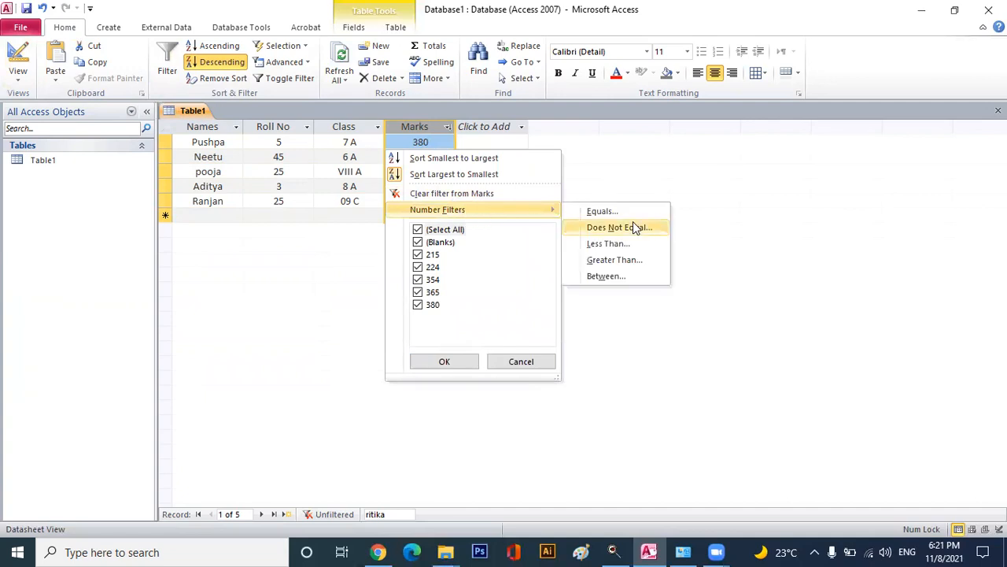
click(621, 261)
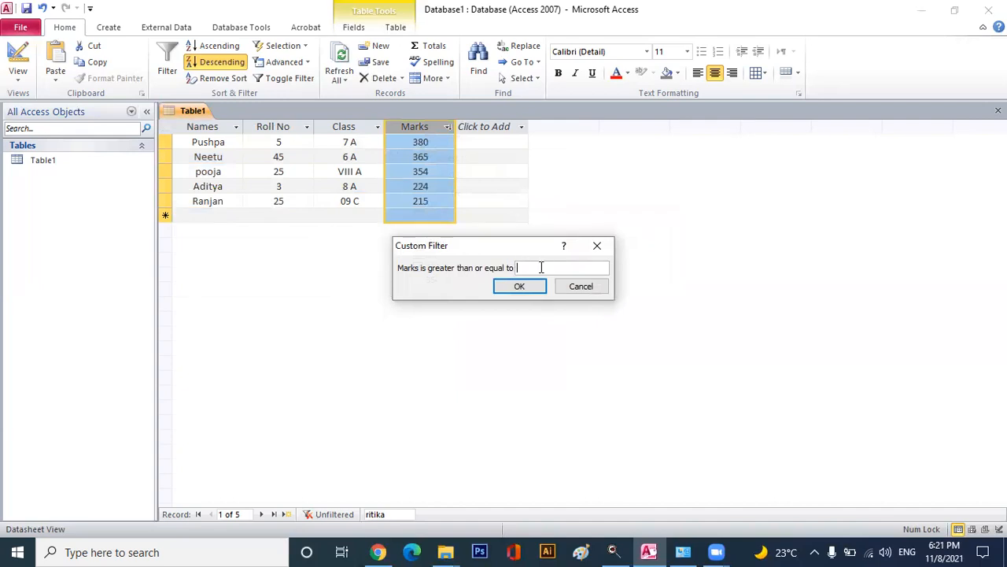
text(275)
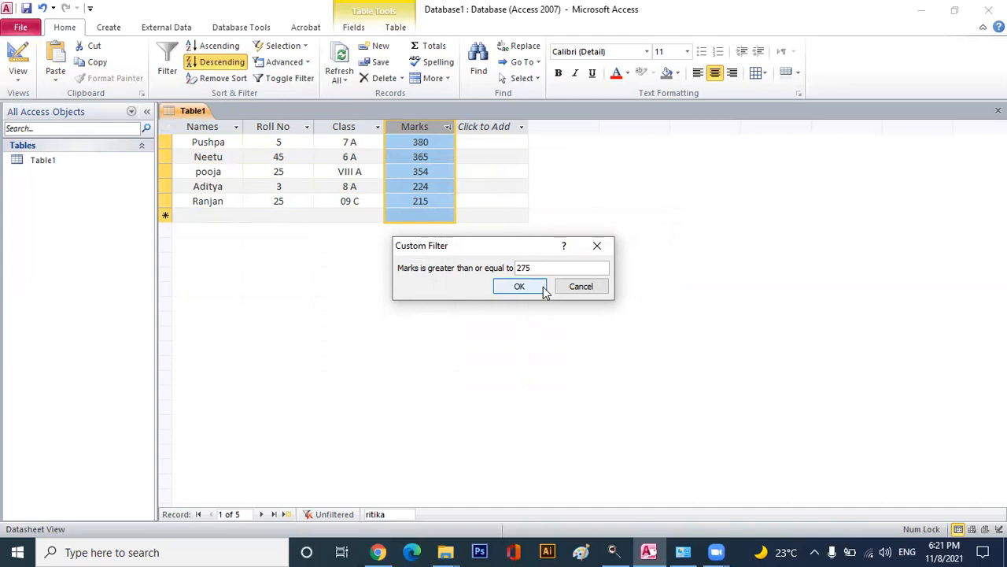
click(520, 286)
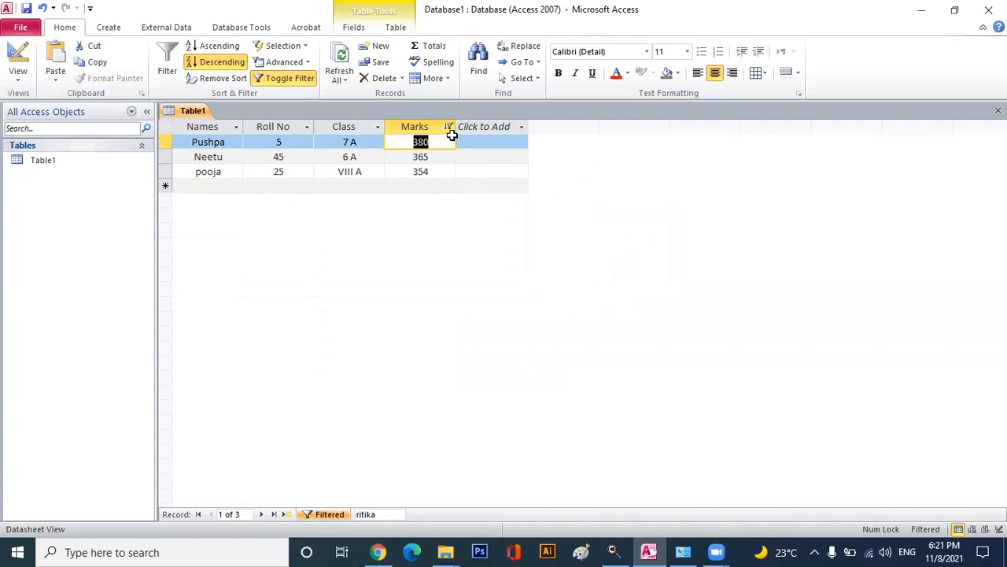
- Remove the sort on Marks and turn off the table's filter
click(222, 68)
click(204, 82)
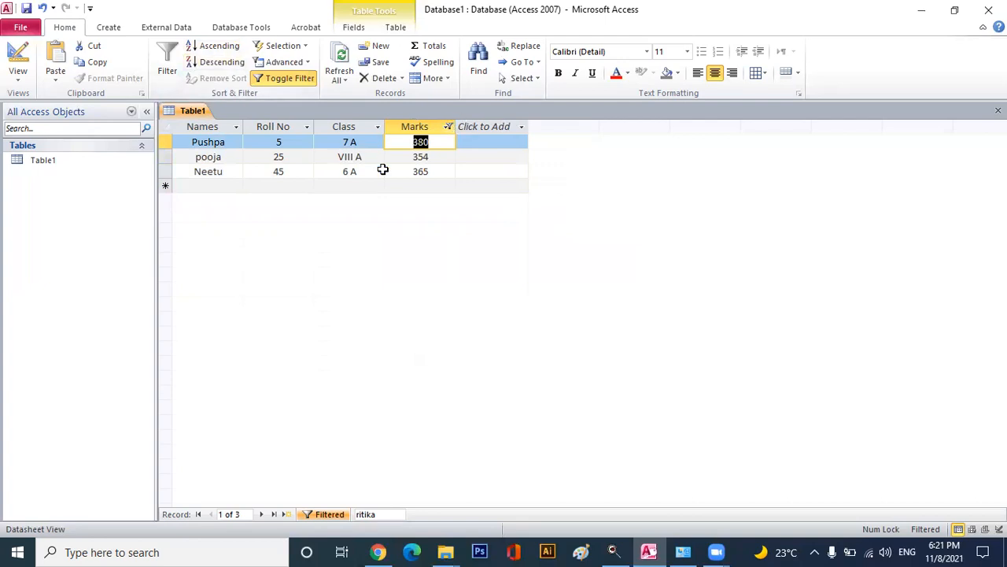
click(258, 79)
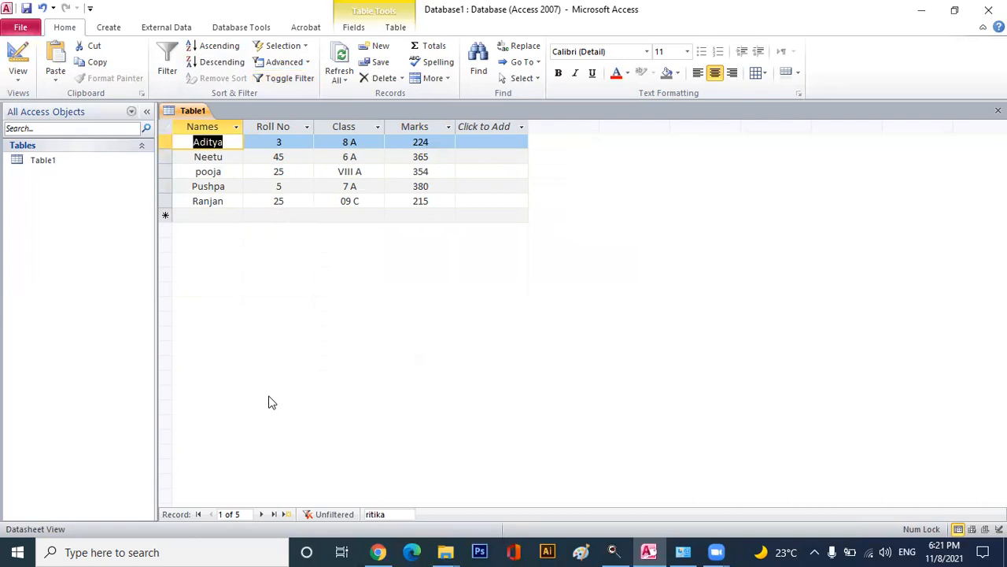
- Search the Table1 records for a student's first name, replacing the existing search text
click(371, 514)
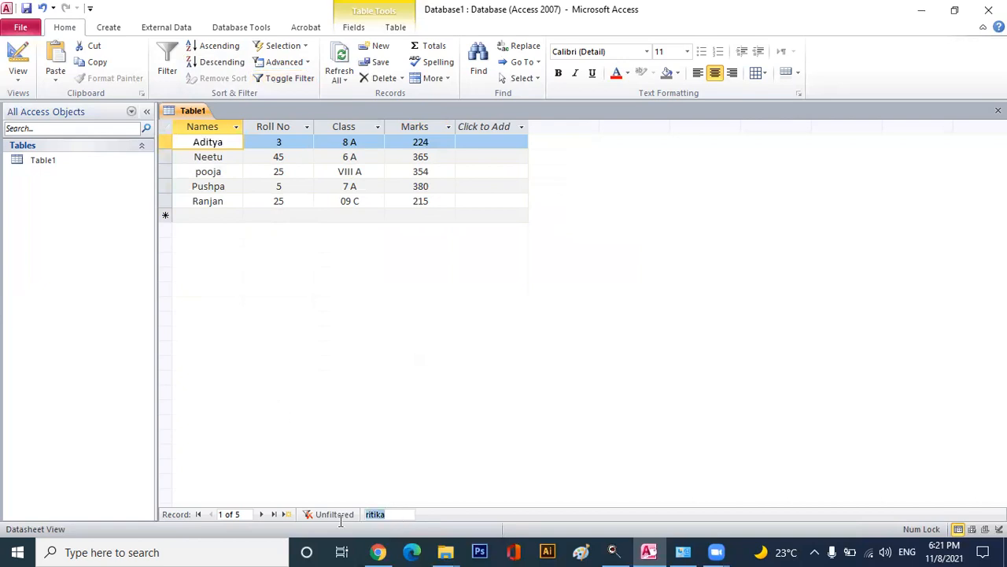
key(BackSpace)
text(pooja)
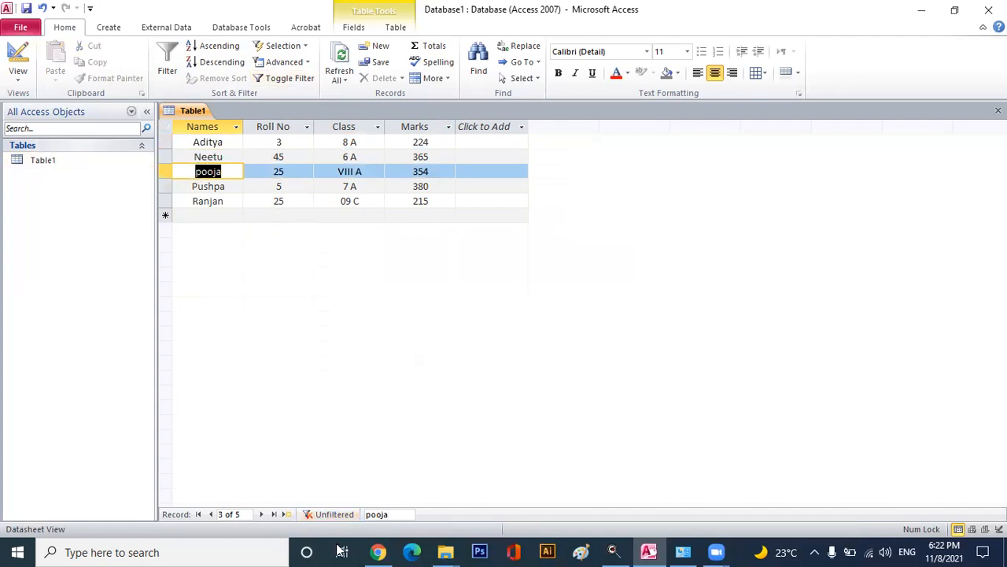
- Clear the record search and look for a different student's name
key(BackSpace)
key(BackSpace)
key(BackSpace)
key(BackSpace)
key(BackSpace)
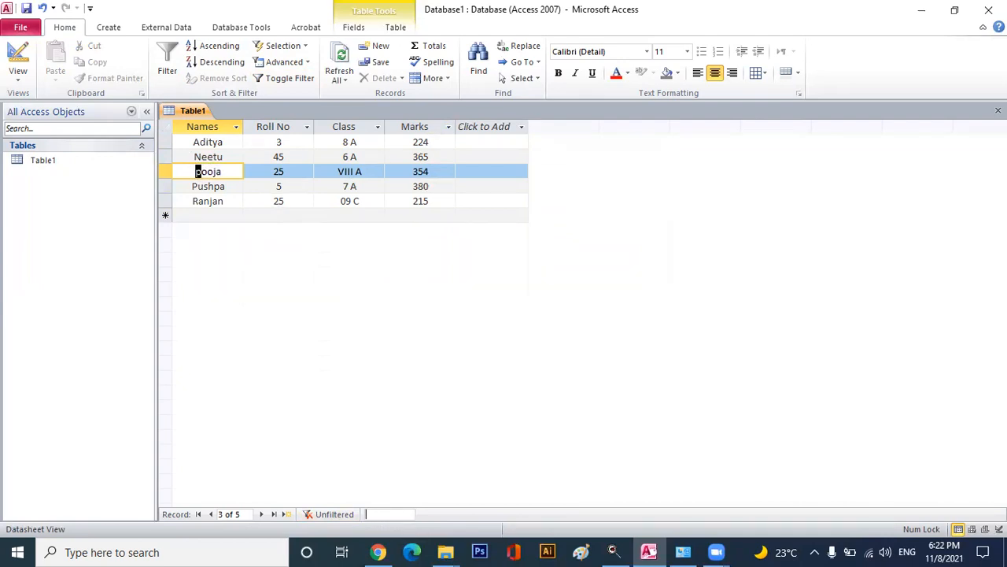
text(jiya)
- Start a new query with the Simple Query Wizard, saving Table1 first
click(114, 29)
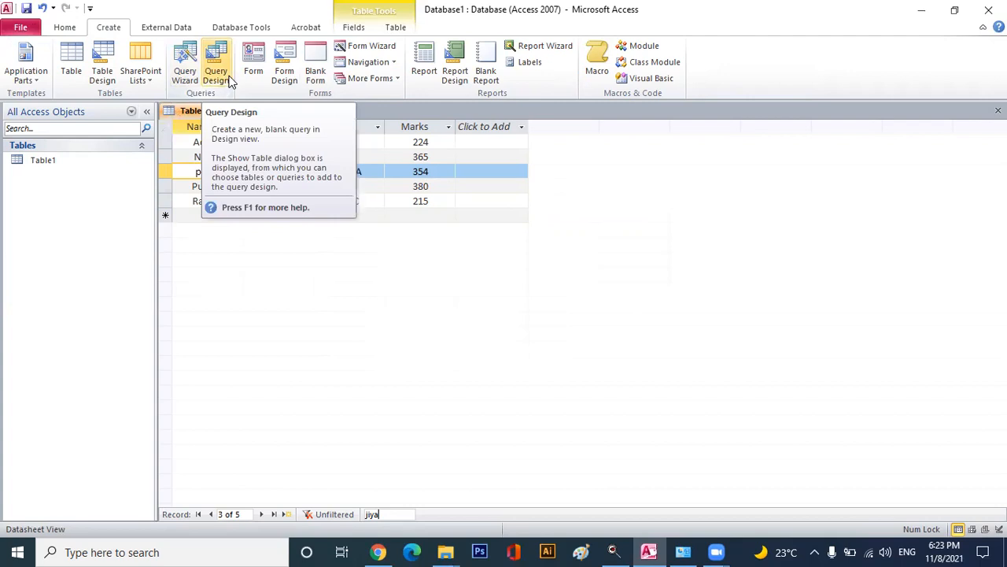
click(180, 77)
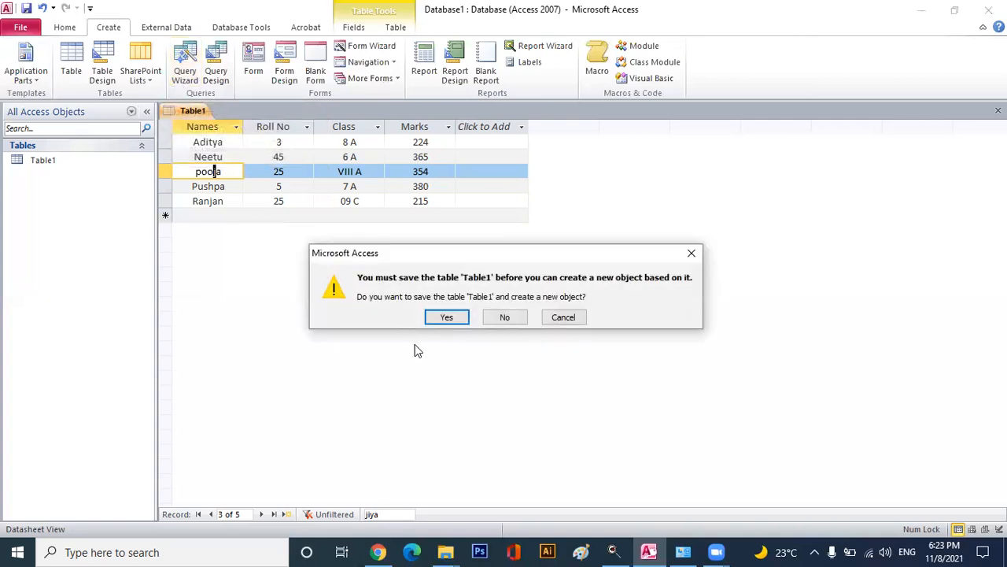
click(445, 318)
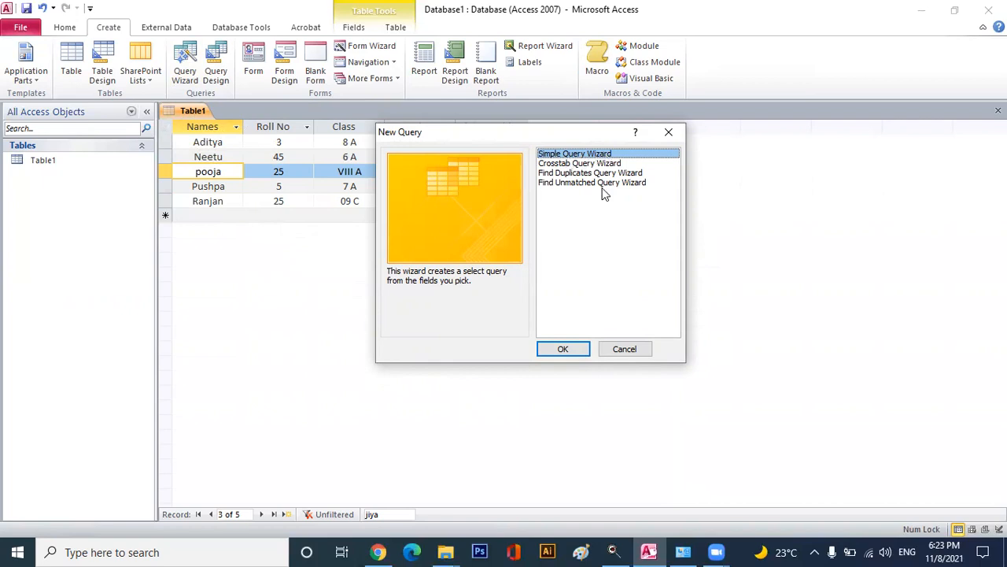
click(573, 347)
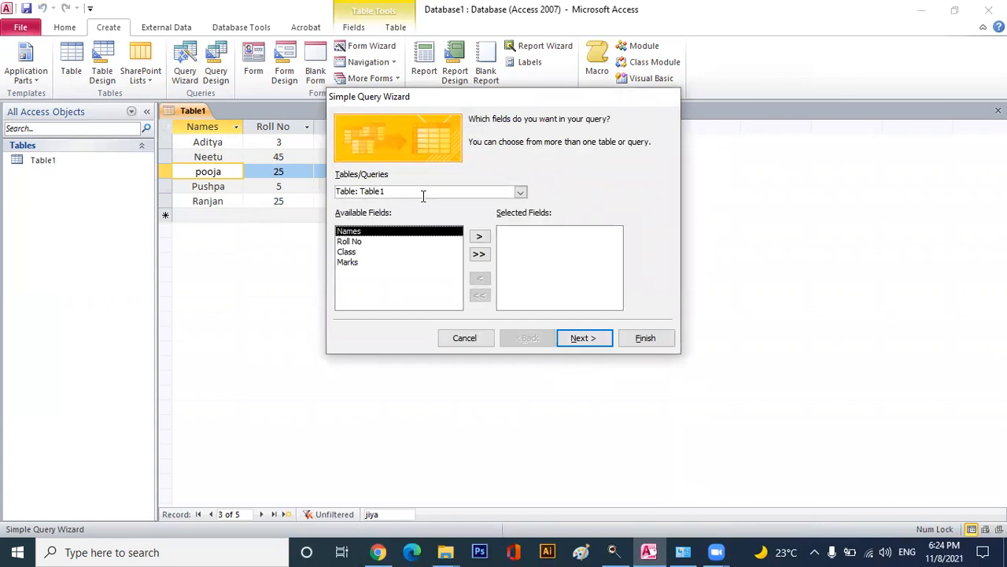
- Choose Table1 as the query source and add the Roll No and Names fields to the selected fields
click(521, 193)
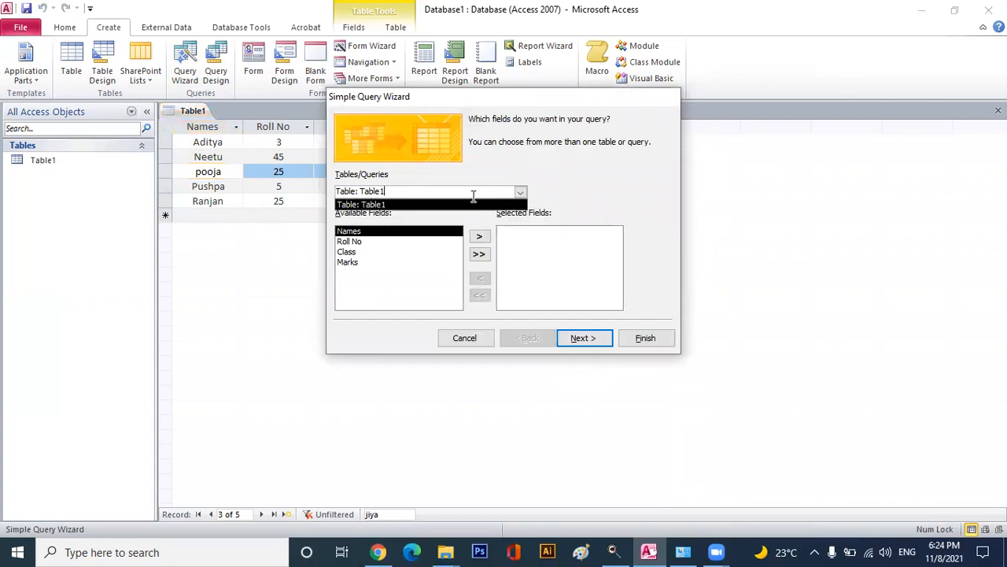
click(395, 207)
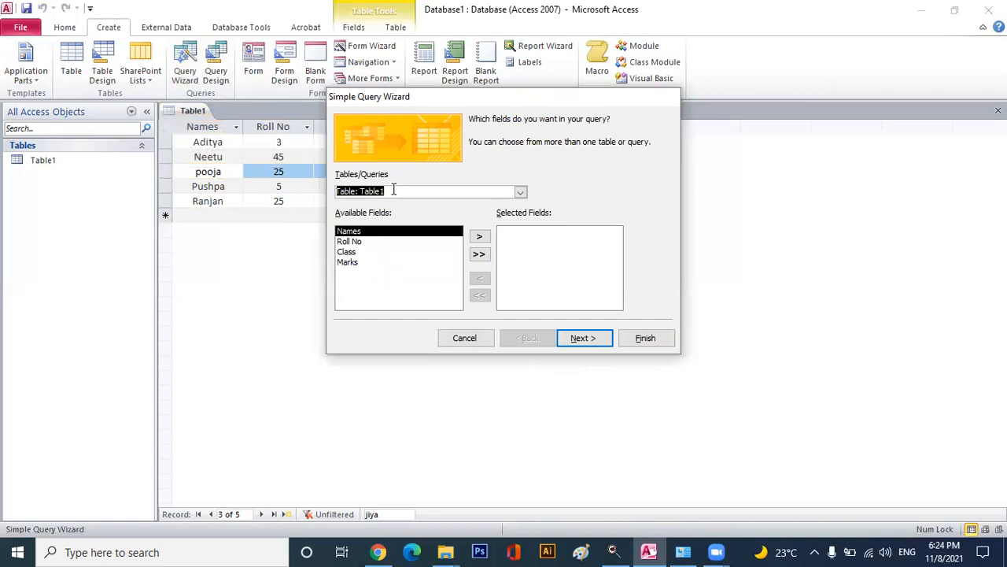
click(520, 192)
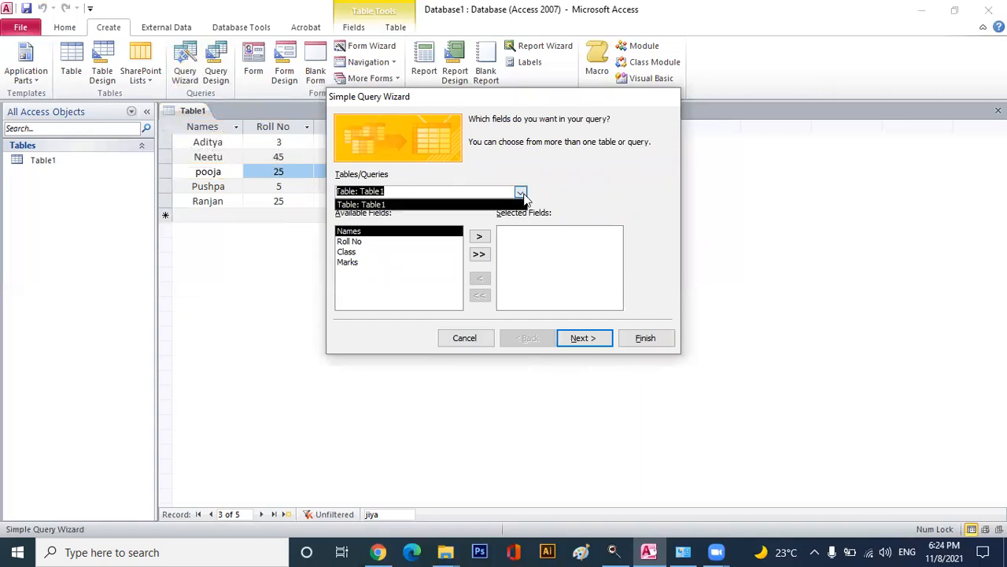
click(359, 243)
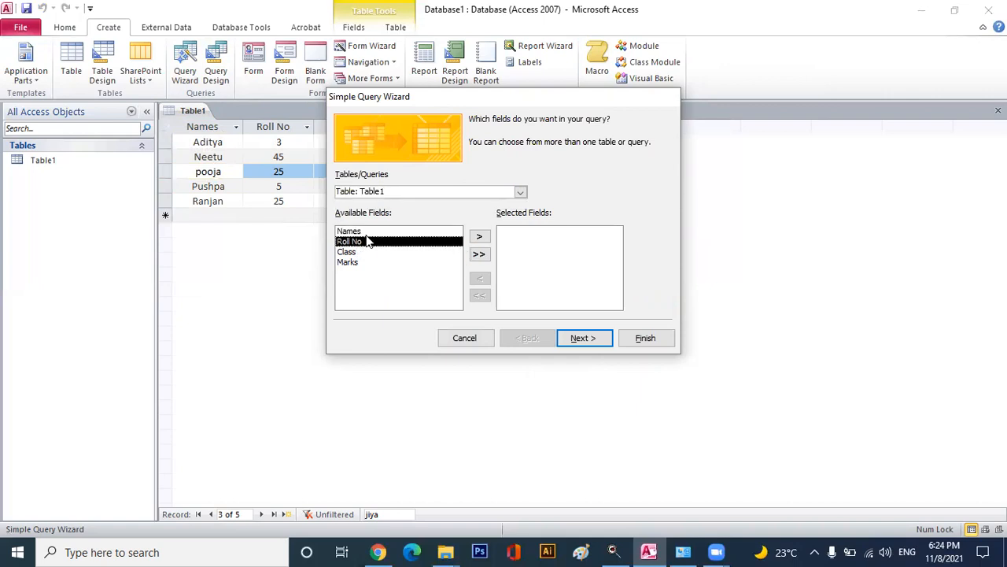
click(480, 237)
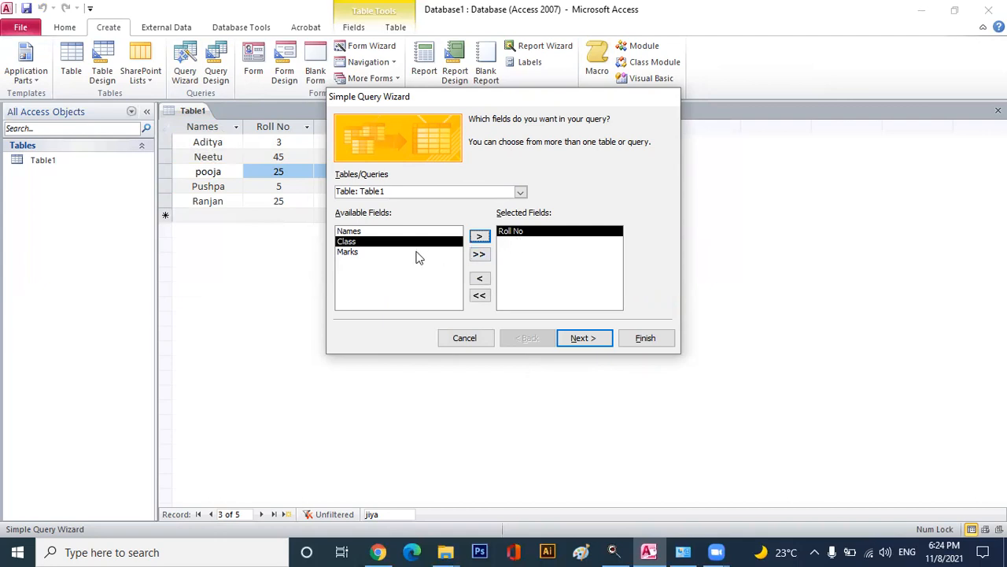
click(364, 232)
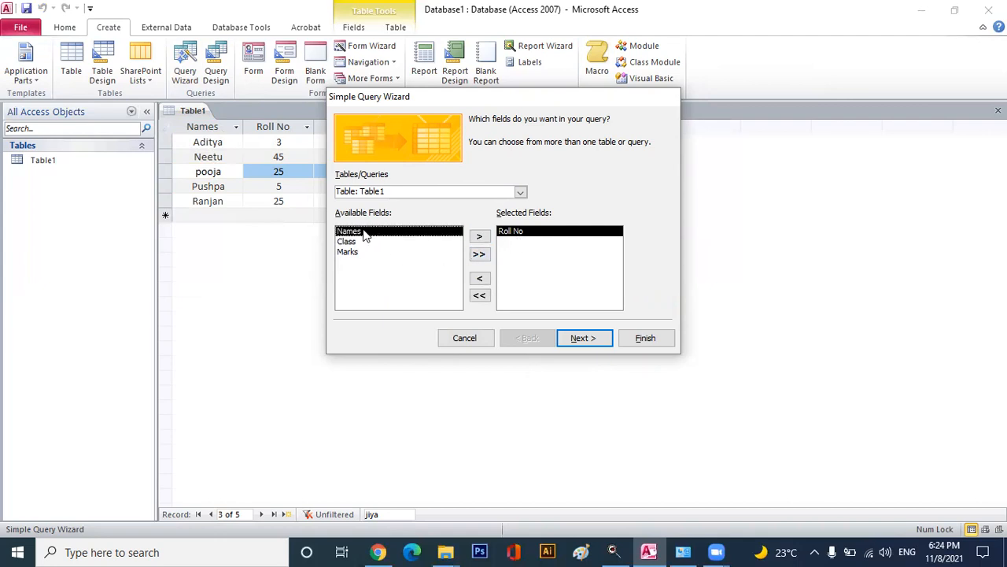
click(479, 238)
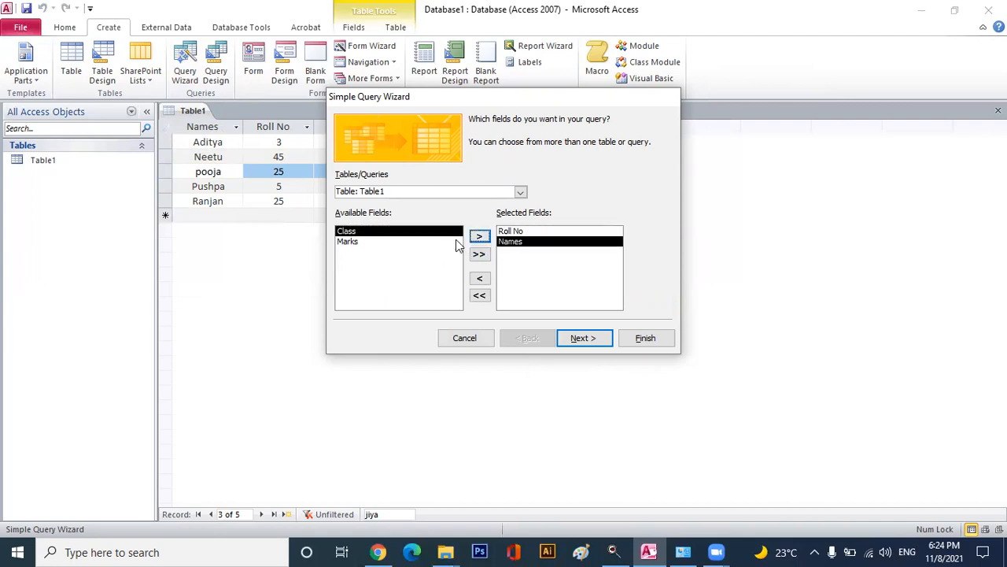
- Try adding Marks, removing Names and moving all fields at once, and clear the query's selected fields
click(388, 244)
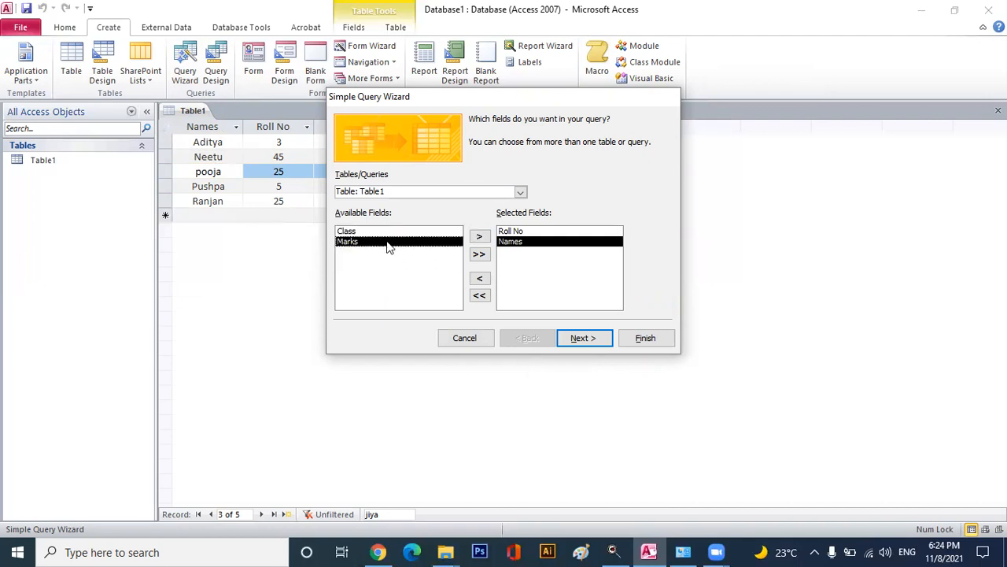
click(480, 237)
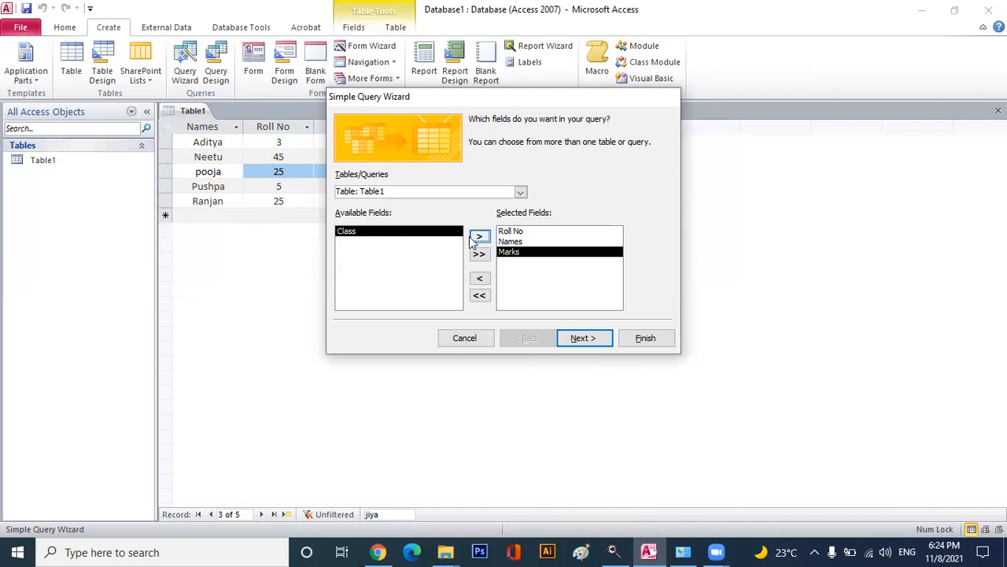
click(515, 243)
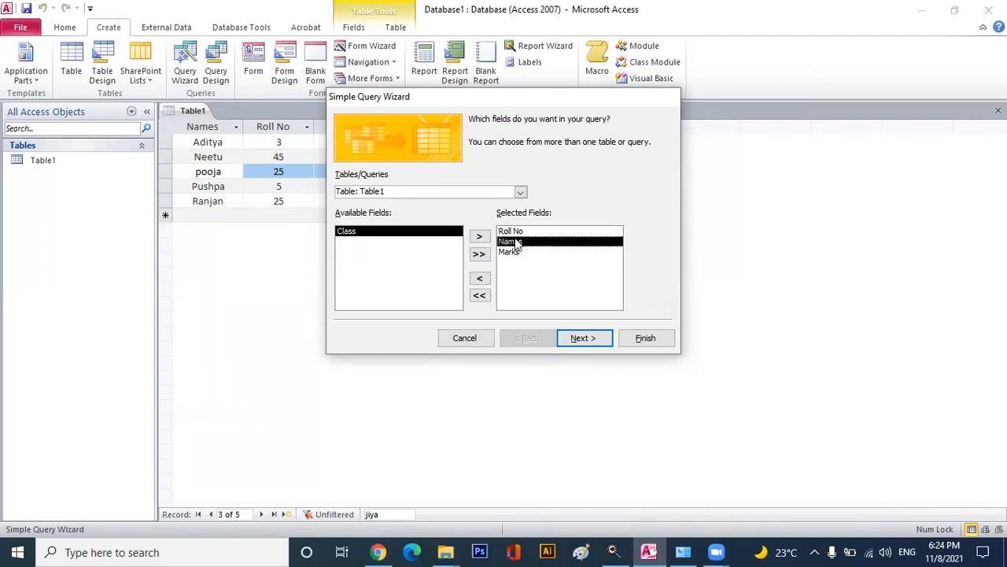
click(479, 280)
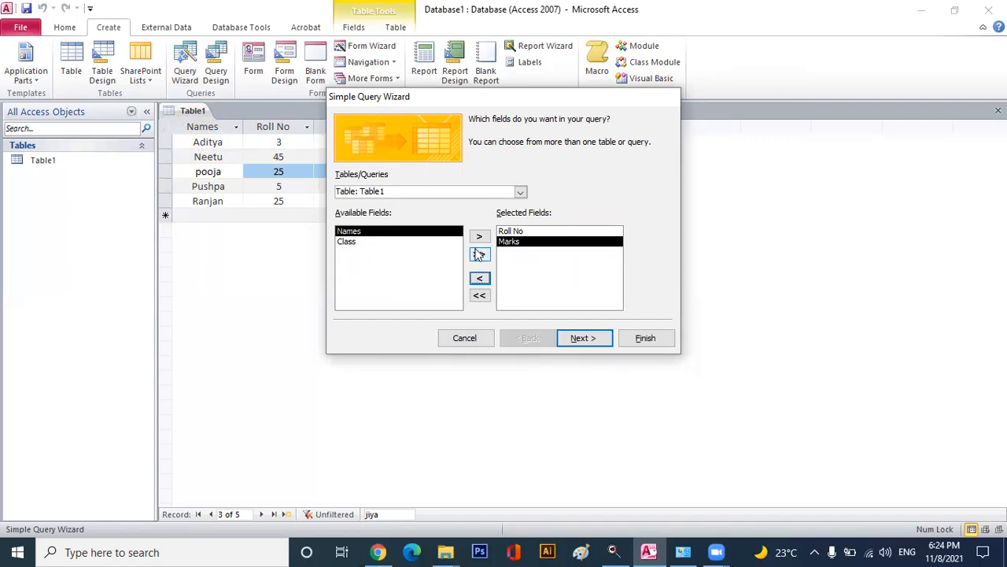
click(482, 256)
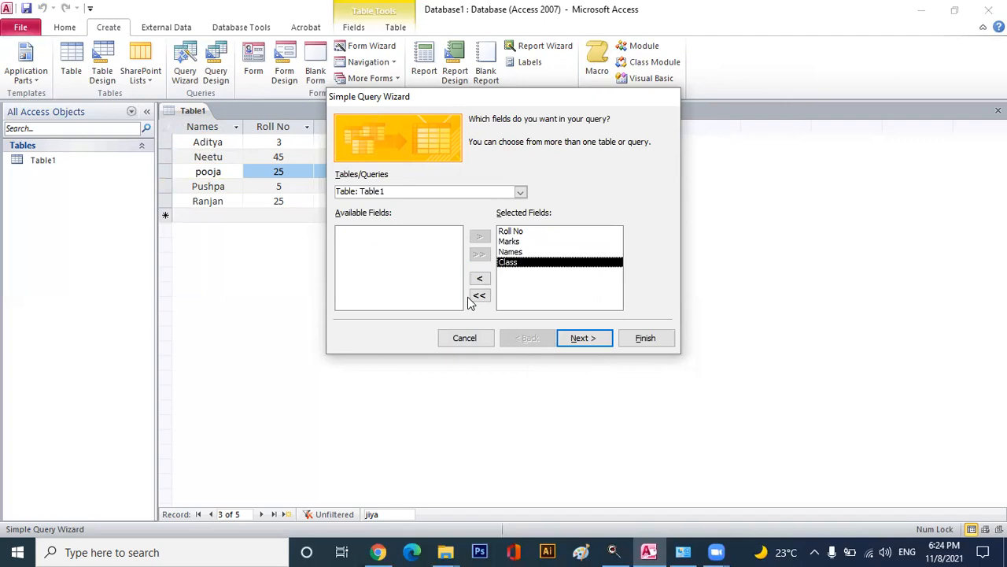
click(479, 297)
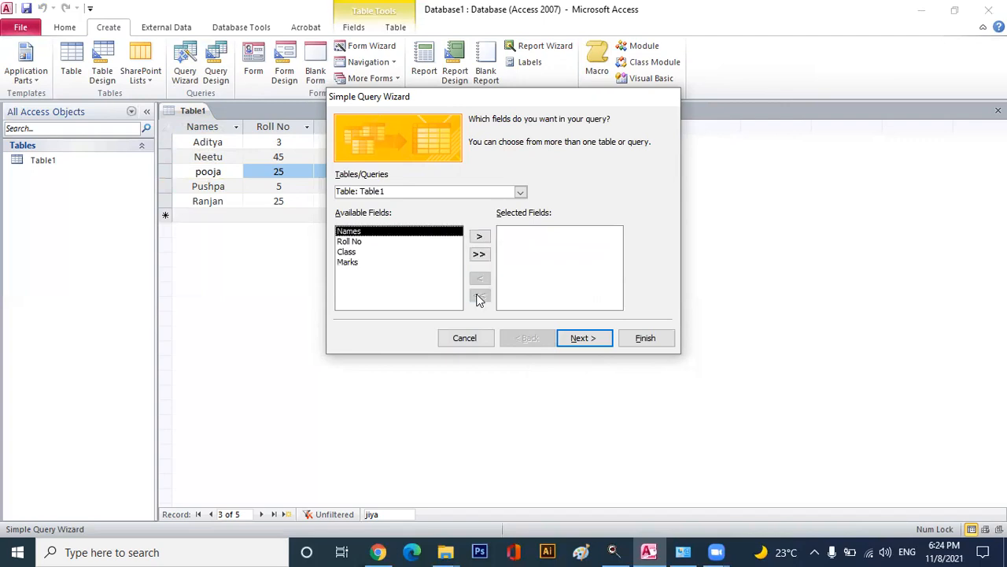
- Add all Table1 fields to the query and keep the Detail query type
click(479, 255)
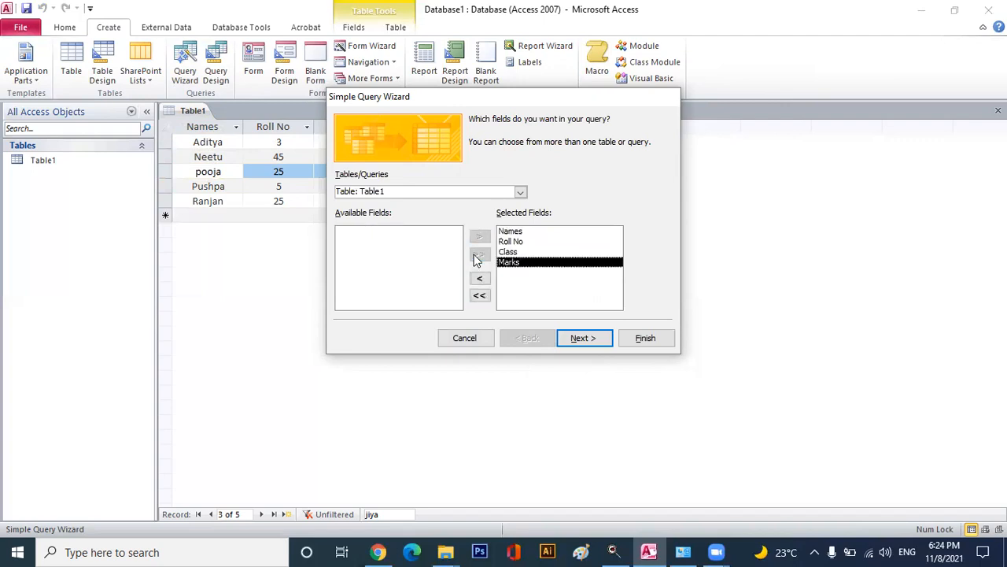
click(584, 339)
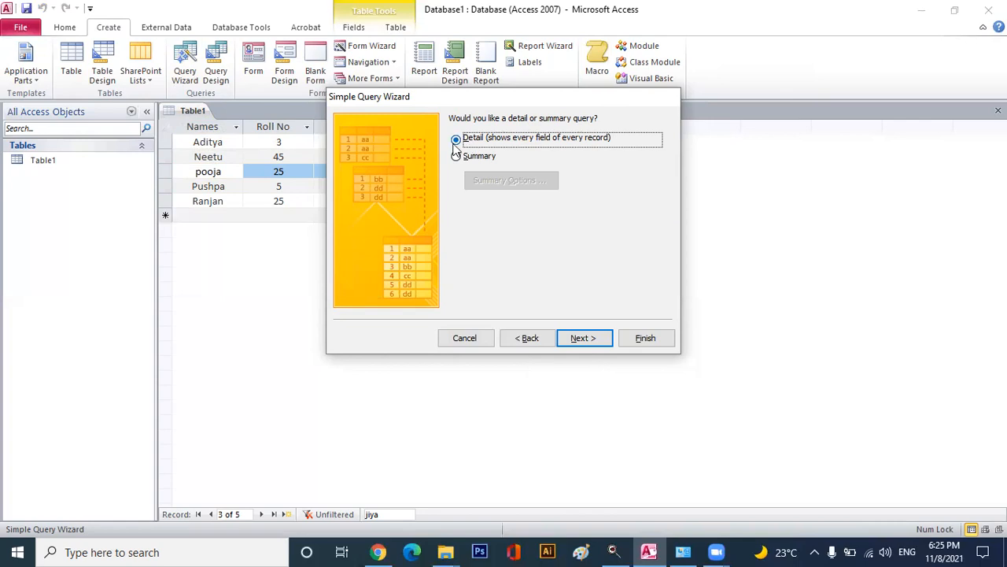
click(580, 338)
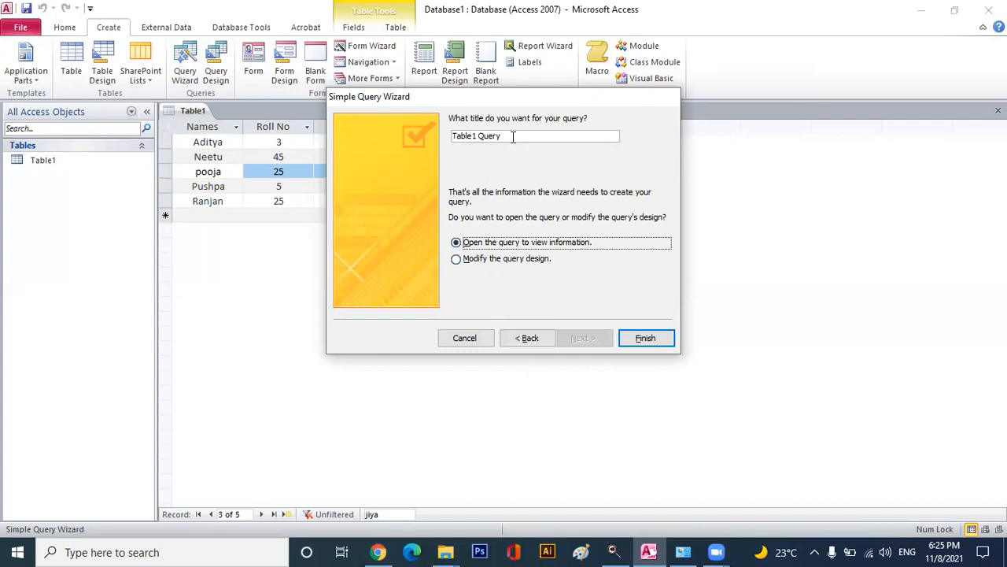
- Title the query Student Query and finish the wizard with the query opened to view information
drag(513, 136, 425, 140)
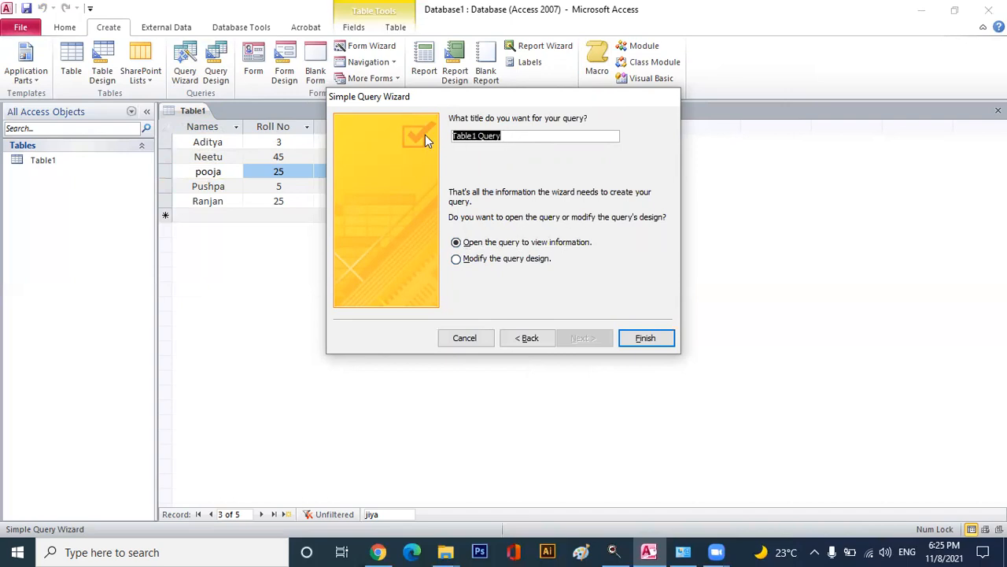
text(Studemt)
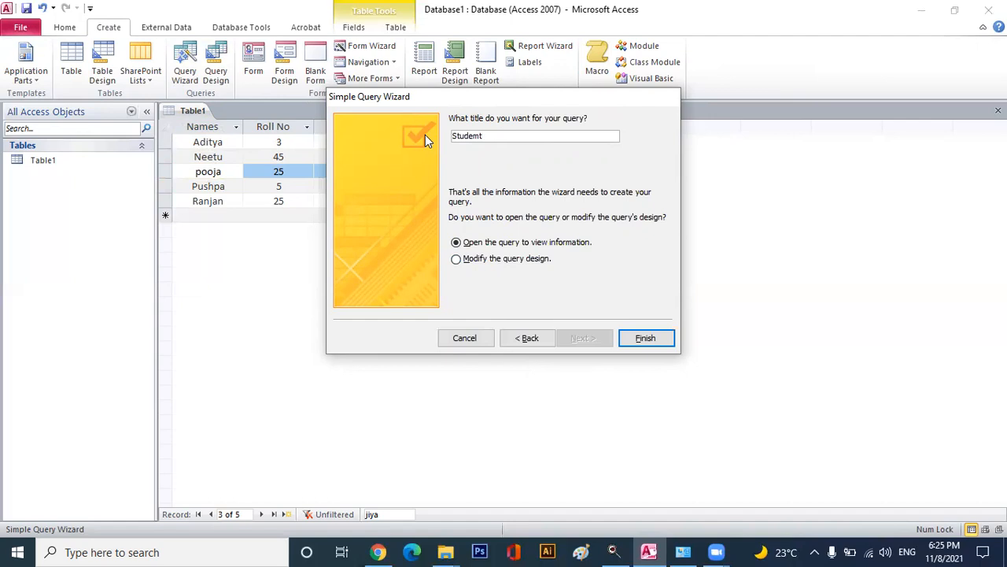
key(BackSpace)
key(BackSpace)
key(BackSpace)
text(nt Query)
click(645, 338)
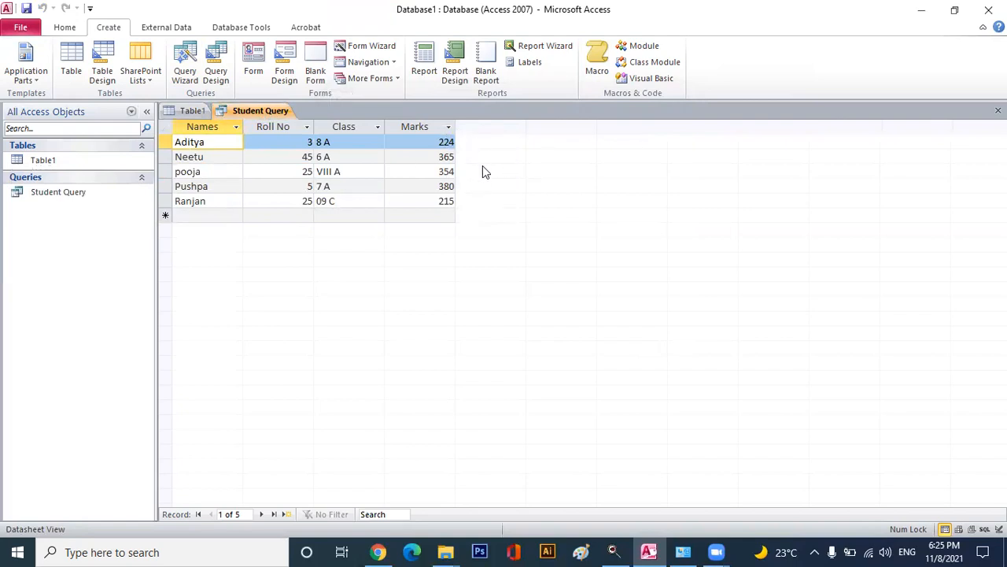
- Compare the Student Query datasheet with the Table1 datasheet
click(192, 110)
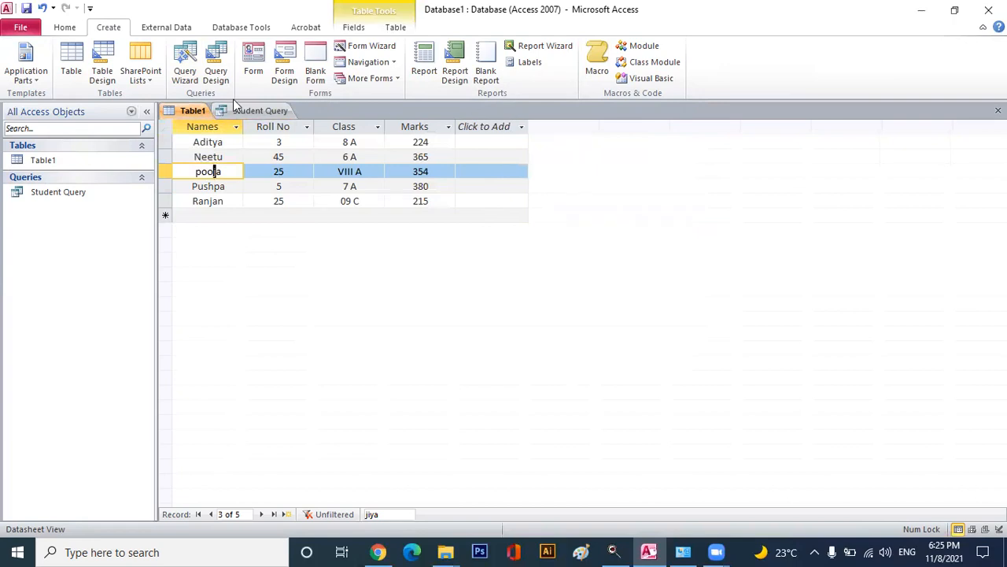
click(260, 110)
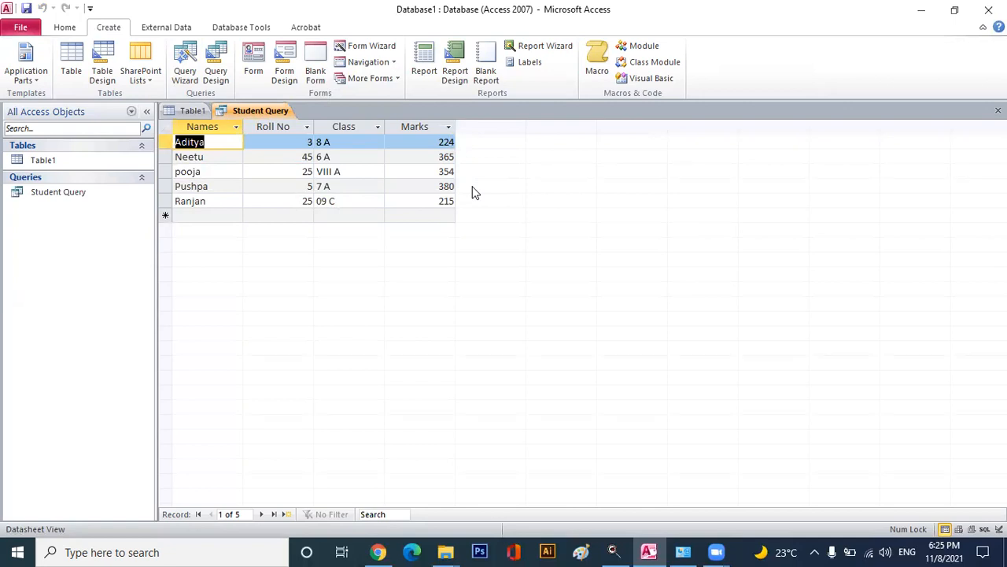
click(79, 168)
click(70, 194)
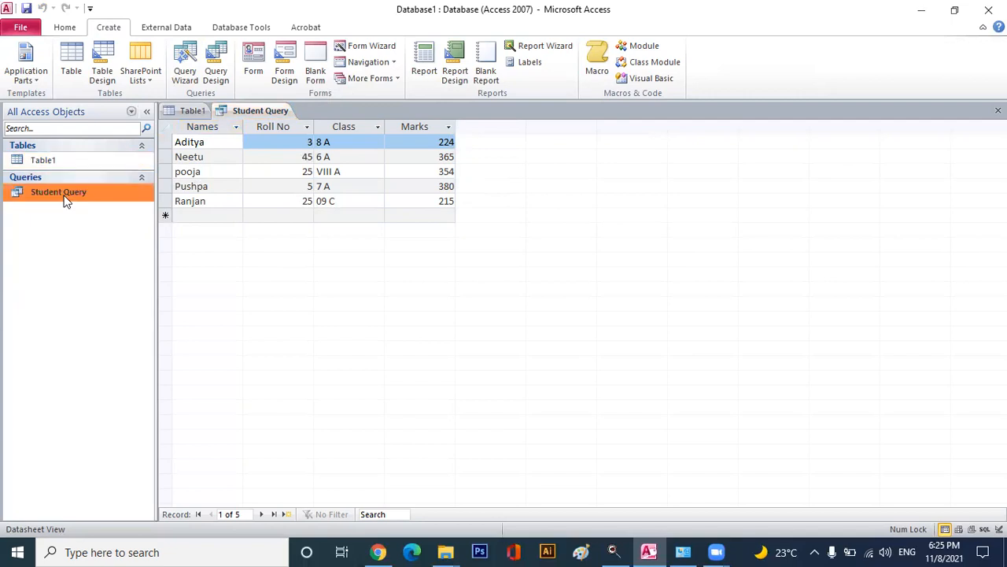
double_click(88, 193)
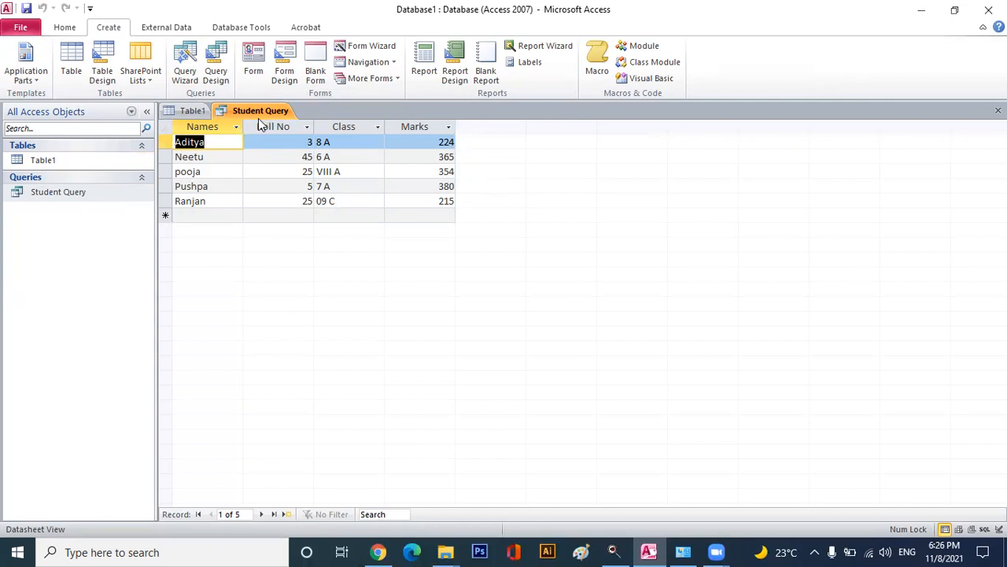
click(192, 111)
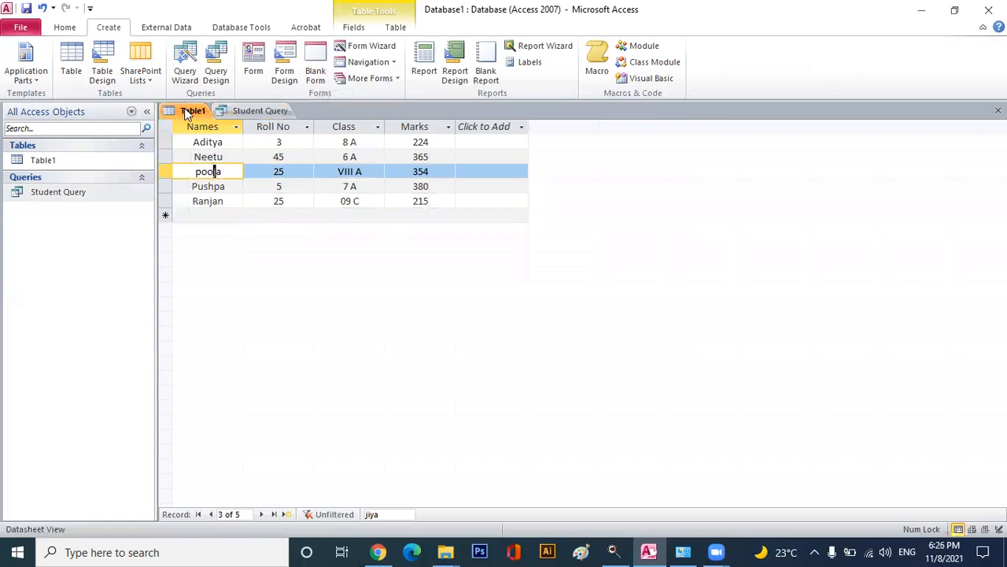
- Start a new query in Query Design and add Table1 to it twice
click(218, 74)
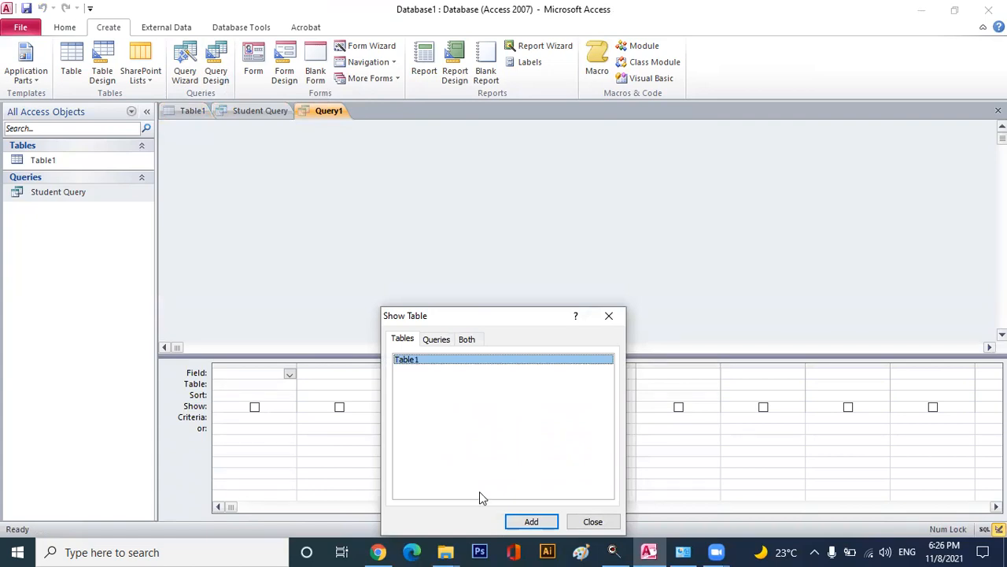
click(531, 522)
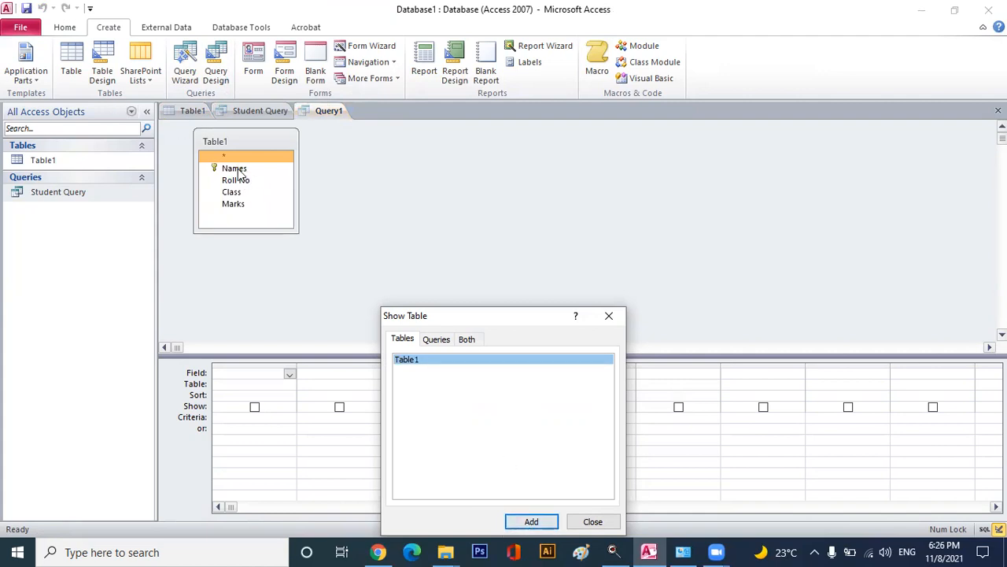
click(241, 206)
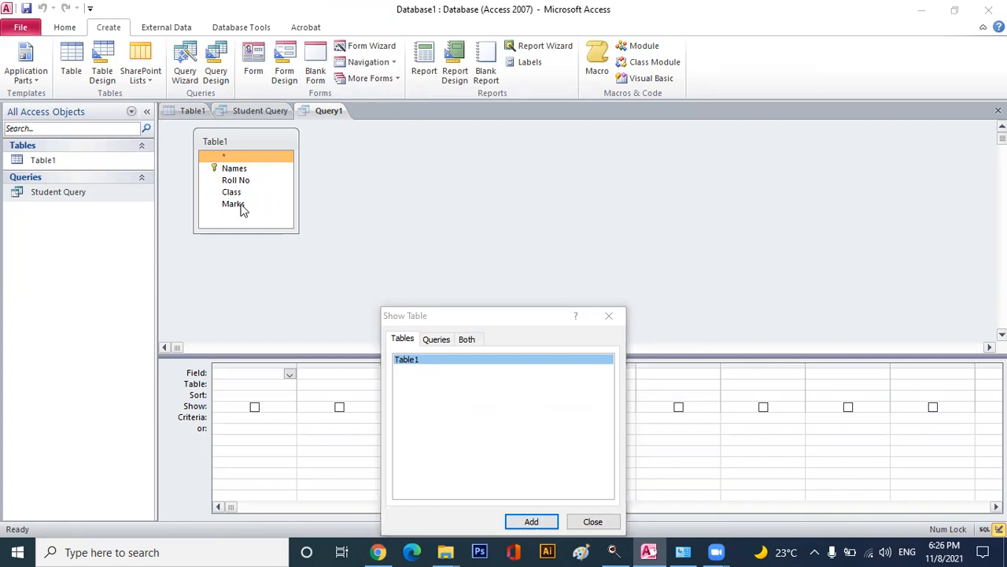
click(535, 522)
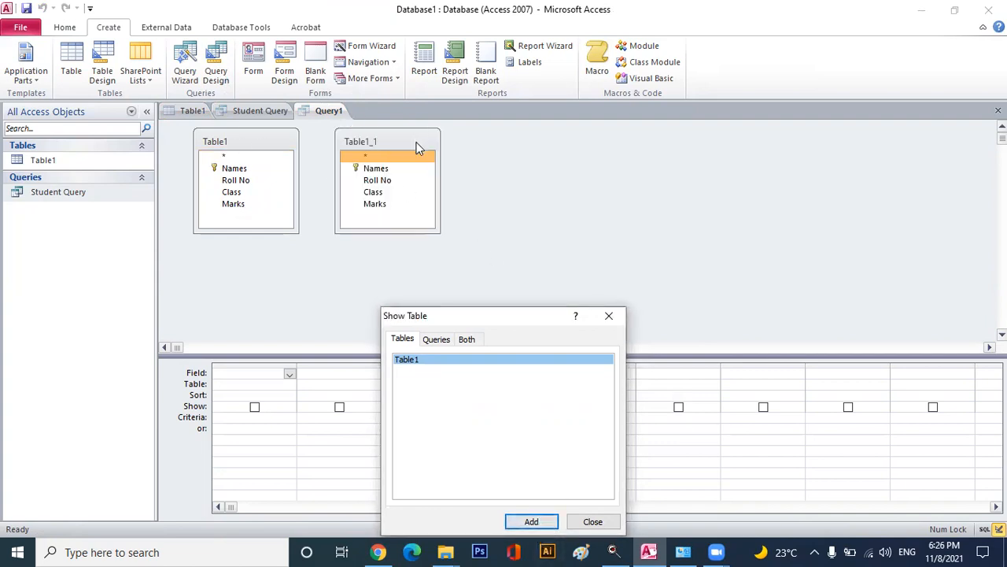
click(608, 315)
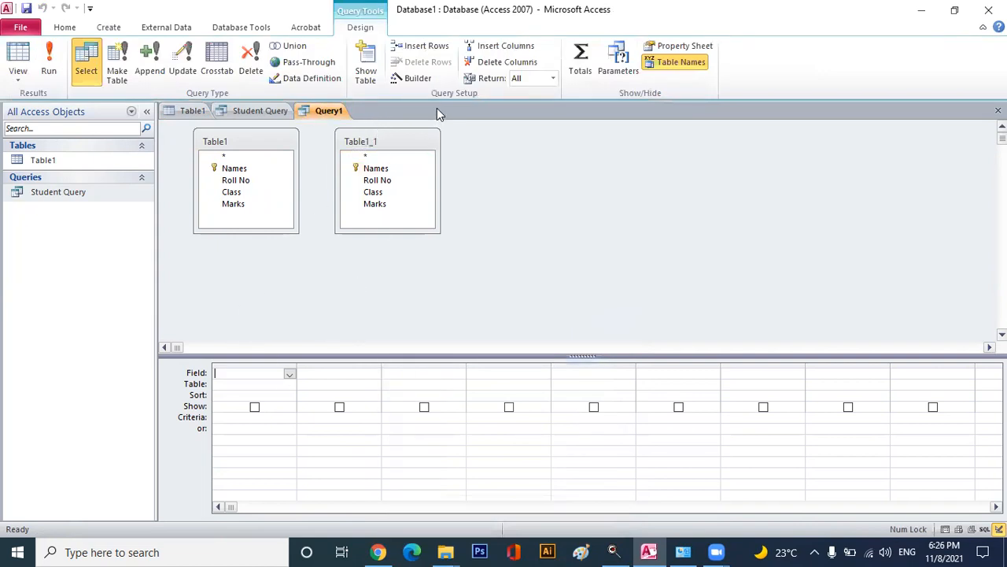
- Try the Names field of Table1_1 in the first query column and clear it again
click(409, 145)
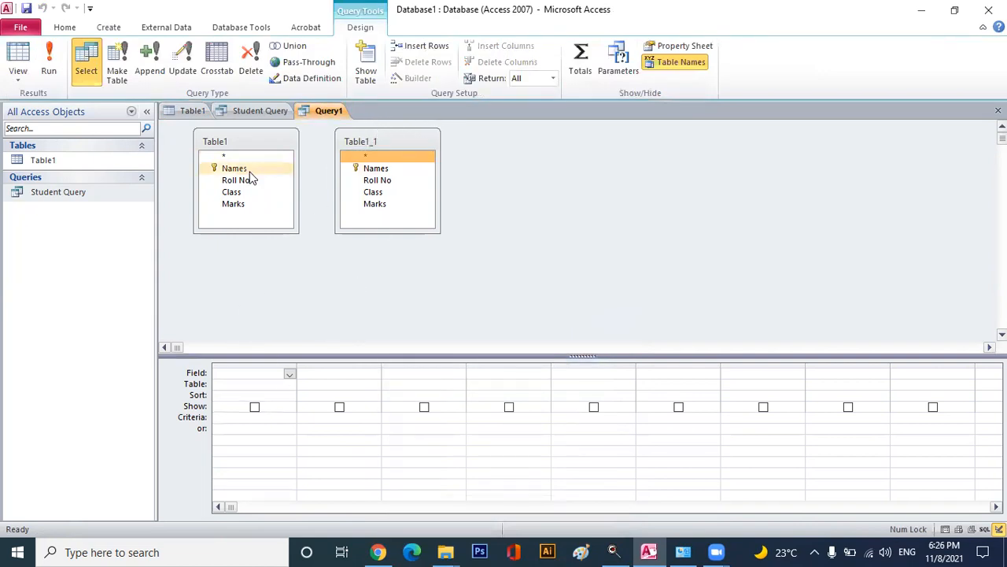
click(376, 170)
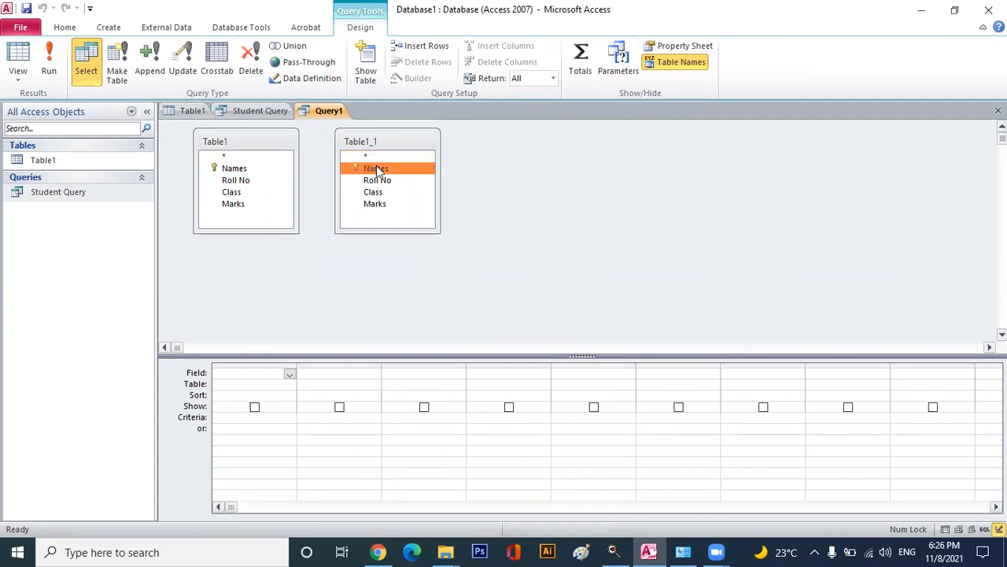
click(375, 181)
click(373, 192)
click(375, 203)
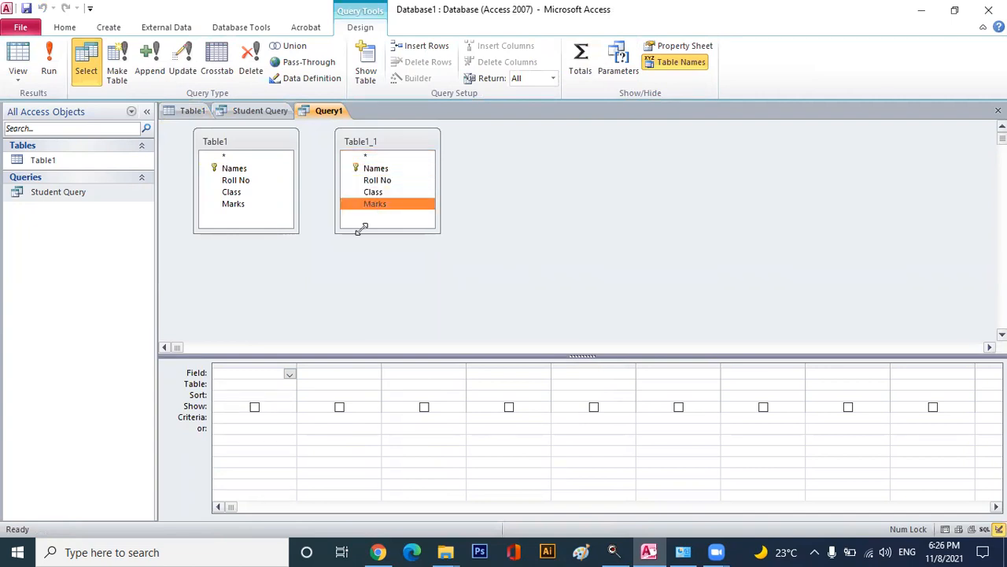
click(289, 375)
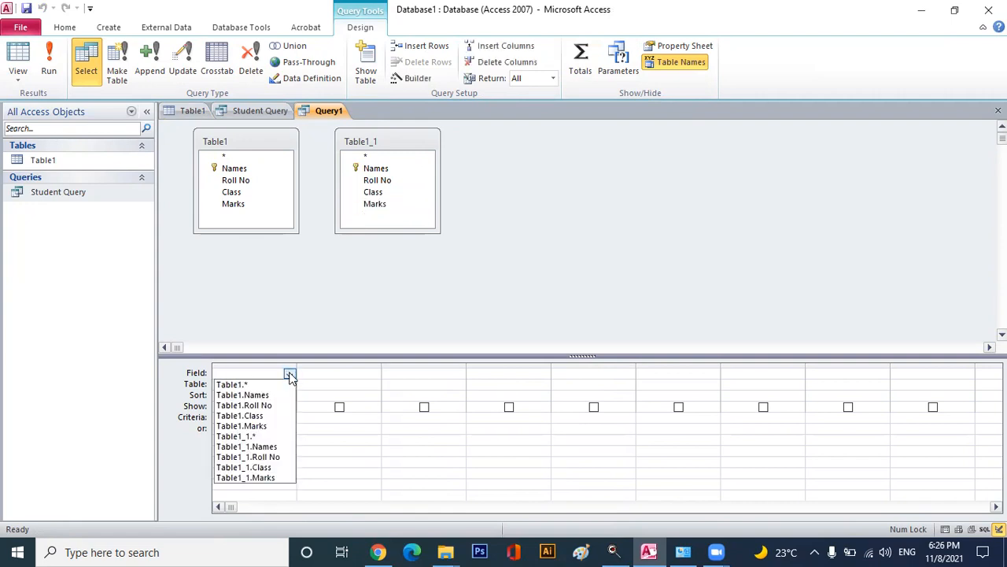
click(273, 446)
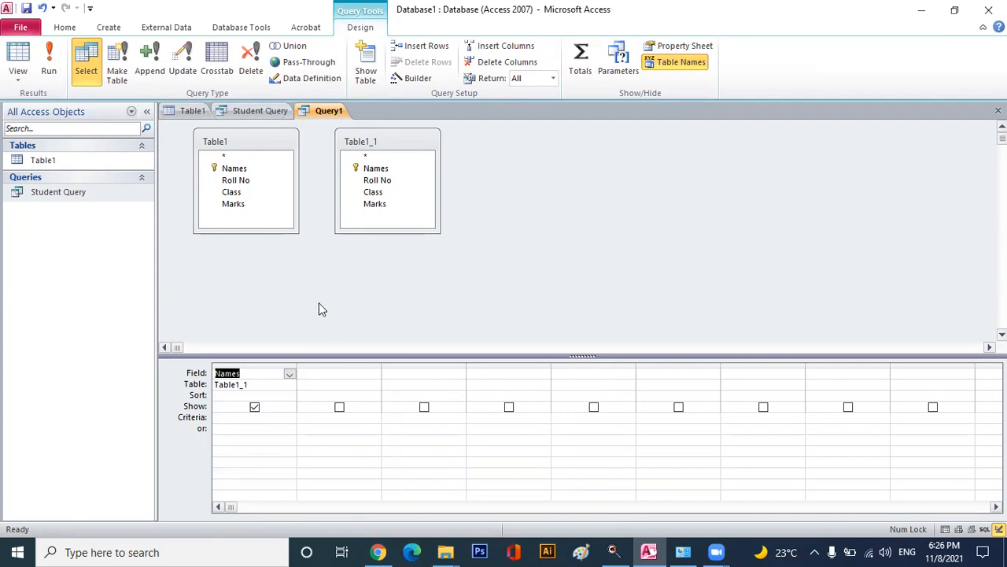
key(Delete)
- Remove the duplicate Table1_1 and add Marks, Roll No and Names from Table1 as the query's fields
right_click(389, 140)
click(421, 150)
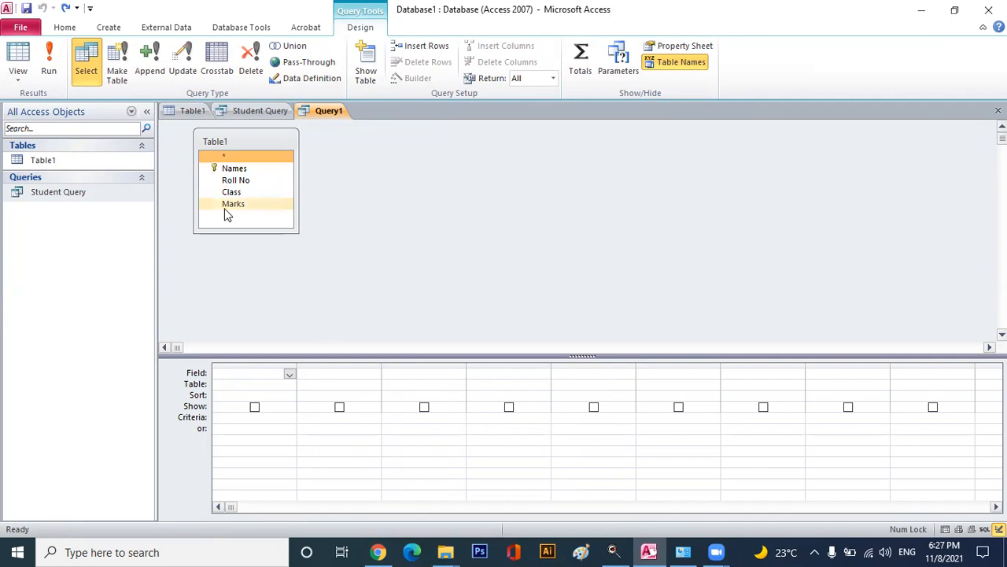
click(289, 374)
click(285, 425)
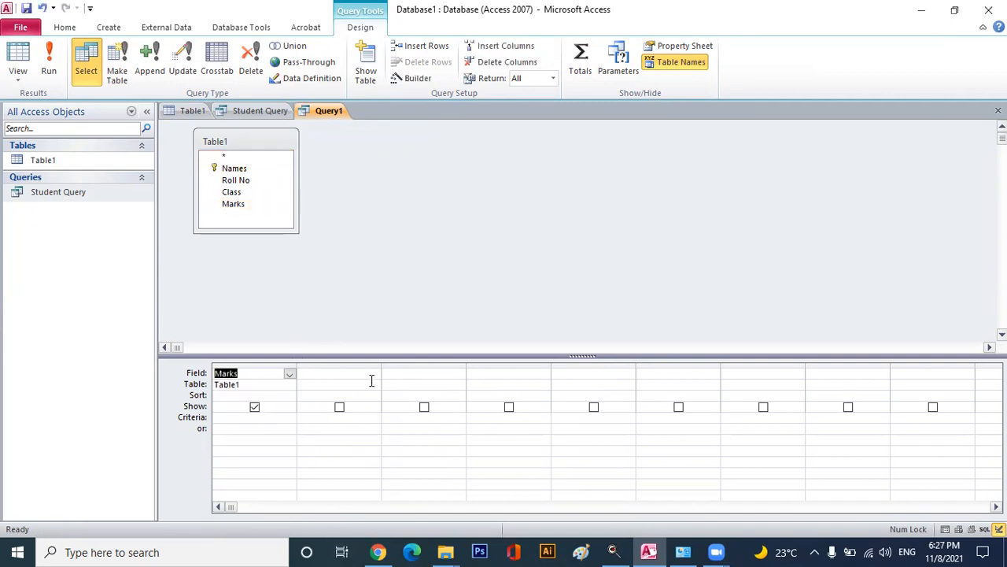
click(374, 373)
click(335, 406)
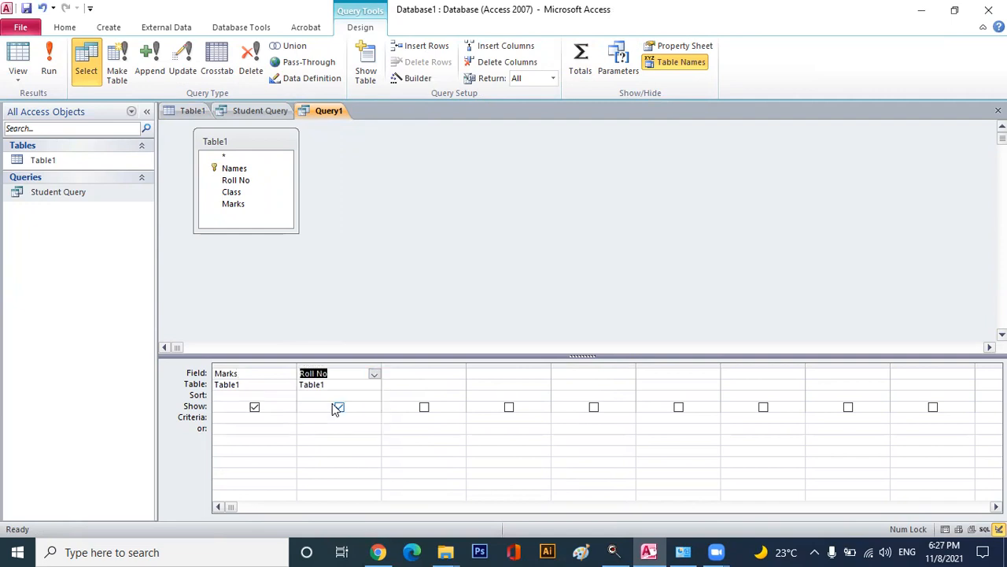
click(456, 374)
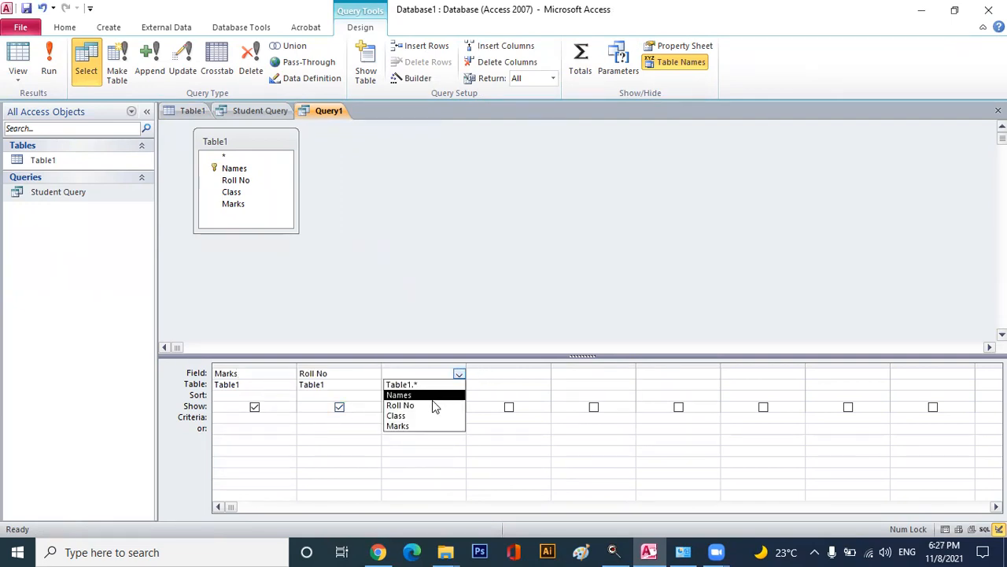
click(433, 394)
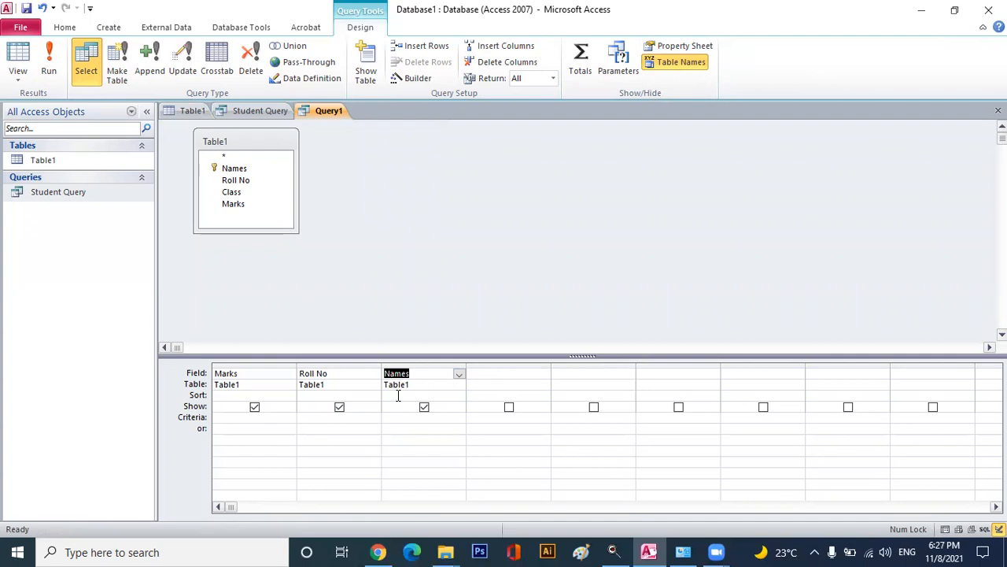
- Sort the query's Marks column in descending order
click(234, 421)
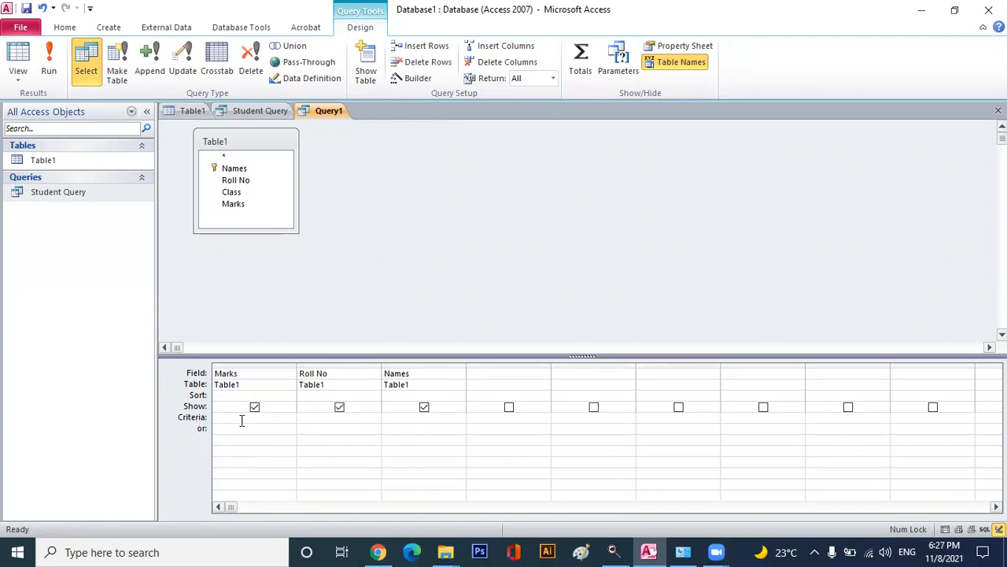
click(288, 396)
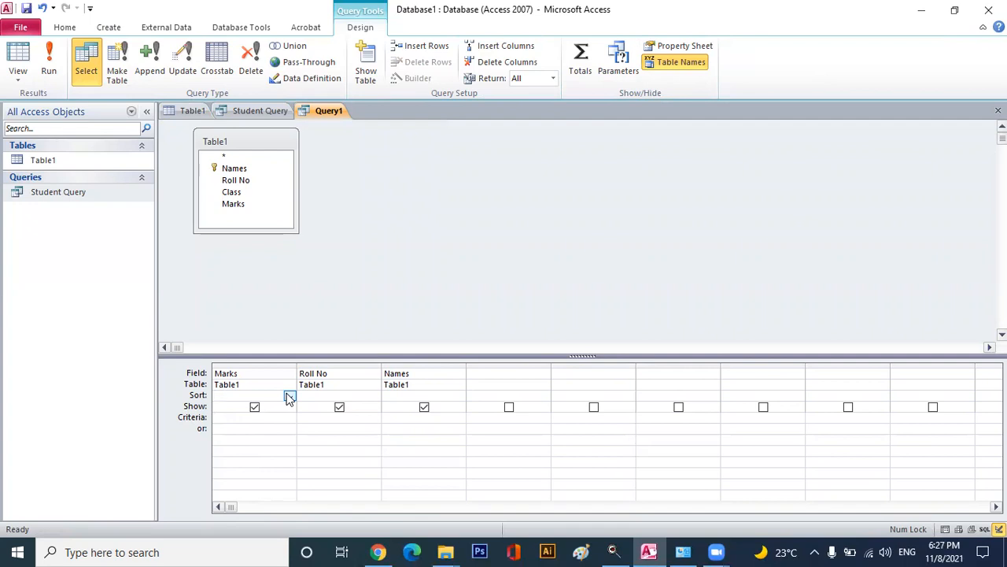
click(289, 395)
click(260, 416)
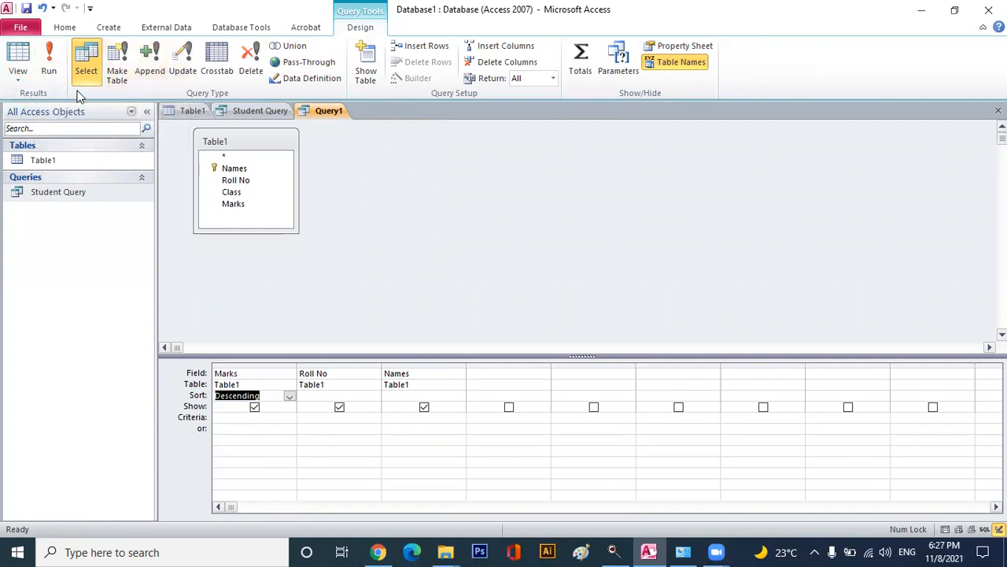
- Run the query and save it under the name Query Through Query Design
click(45, 61)
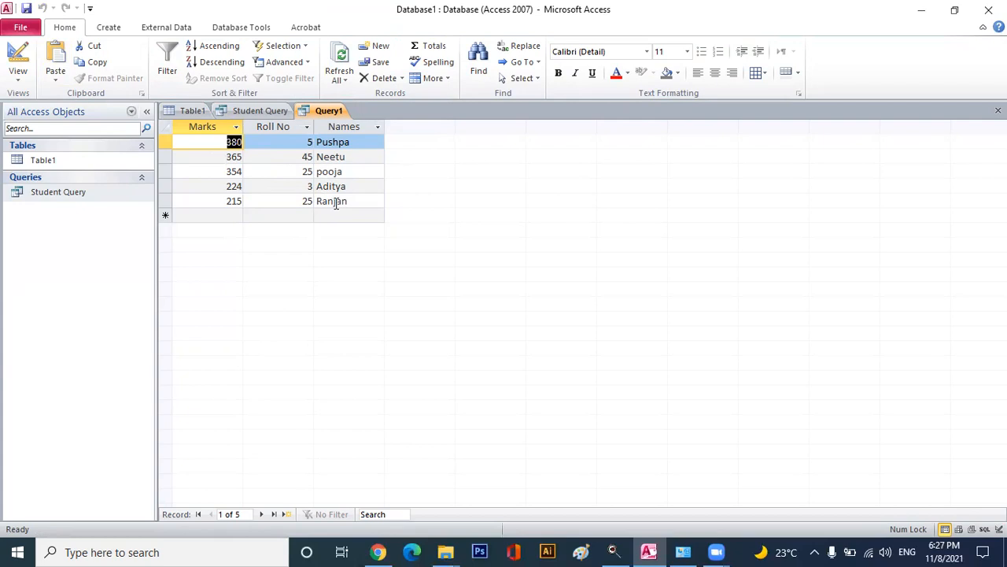
right_click(322, 113)
click(322, 113)
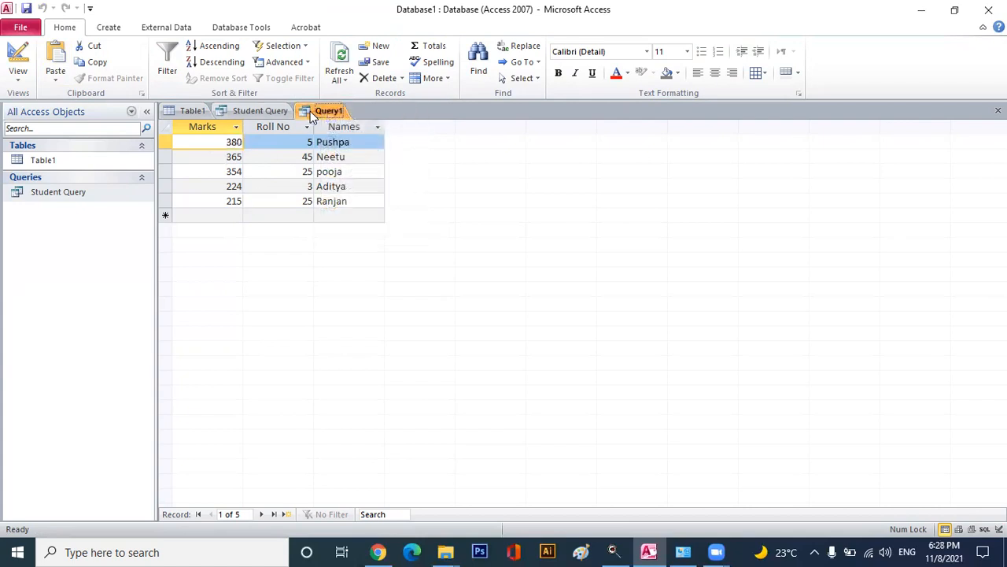
right_click(321, 116)
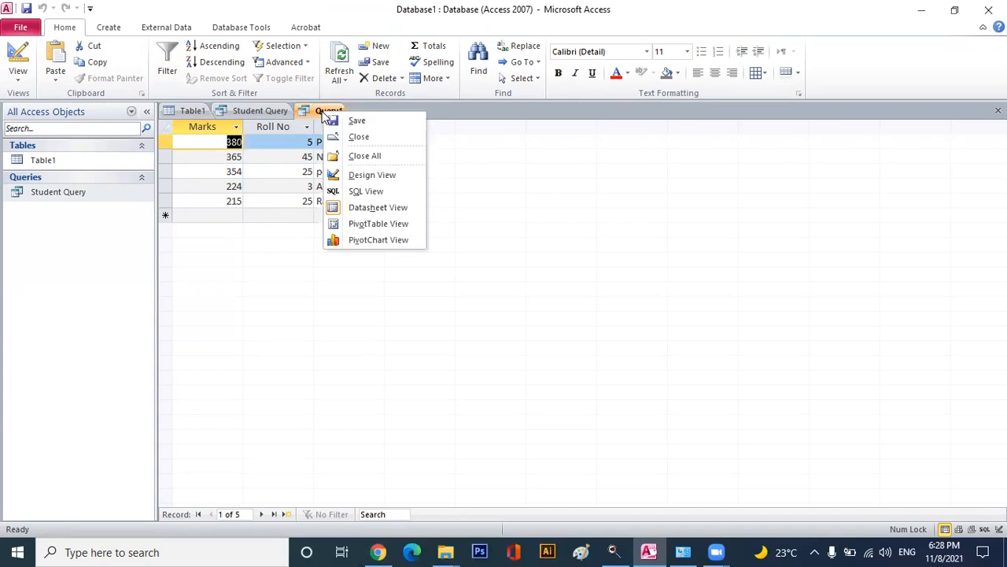
click(377, 125)
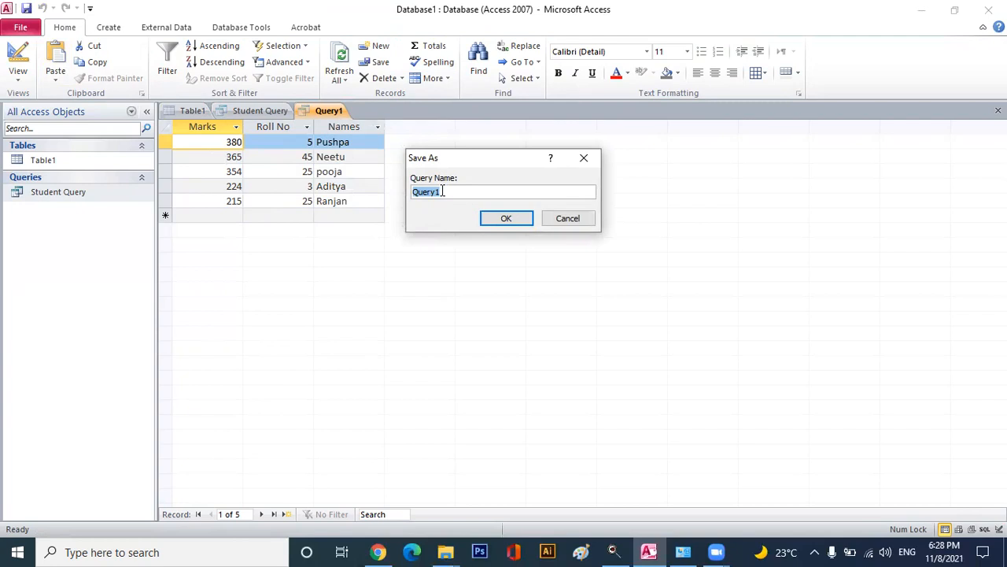
key(BackSpace)
text(Query Through Qiu)
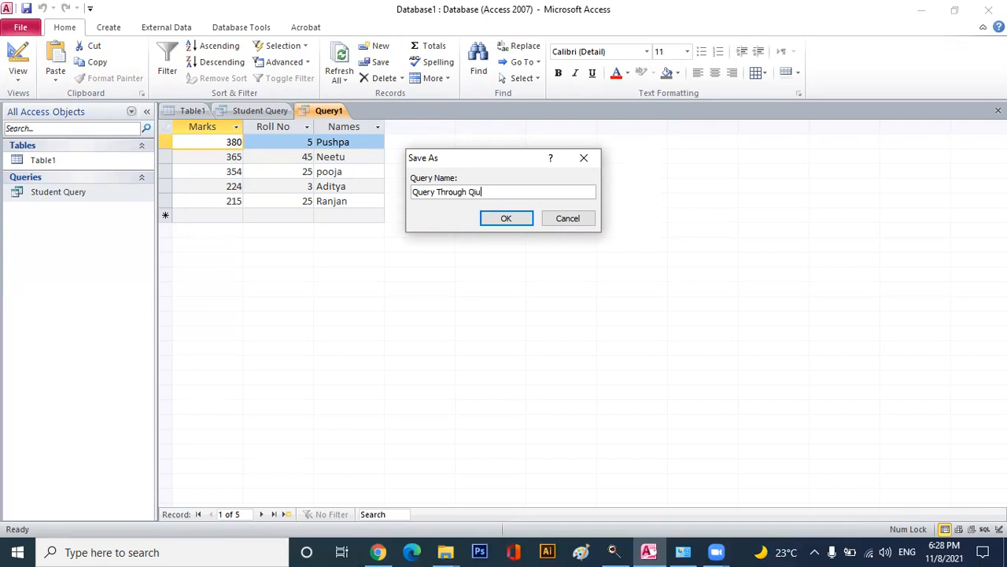
key(BackSpace)
key(BackSpace)
text(uery DEs)
key(BackSpace)
text(esign)
key(Return)
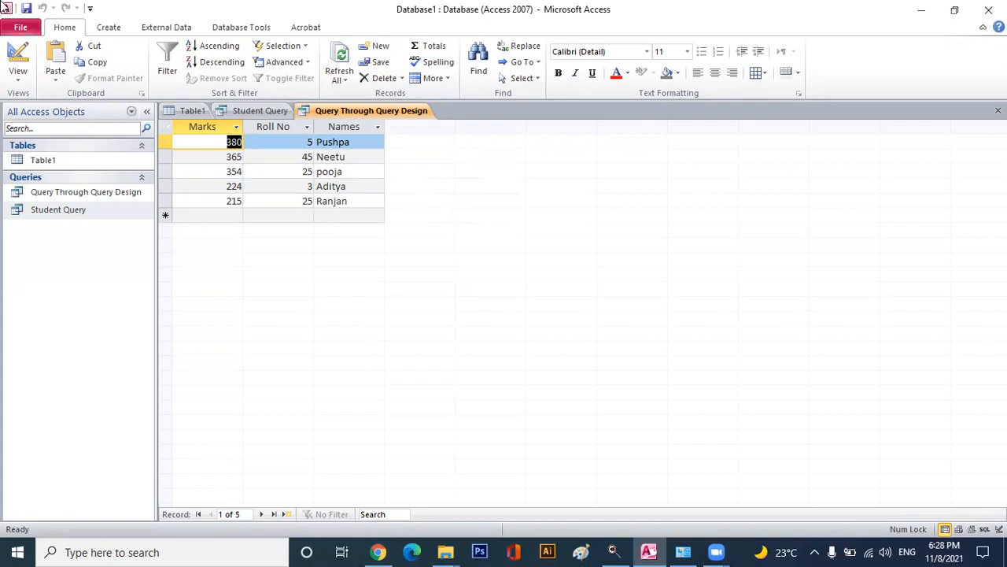
- Create a detail query with all the fields of Table1 using the Simple Query Wizard, keeping the title Table1 Query
click(108, 27)
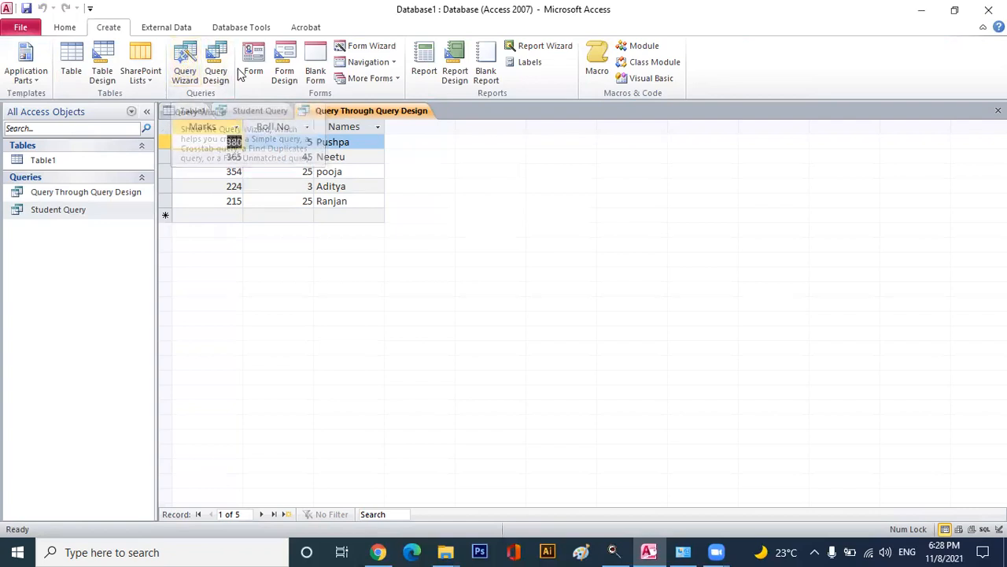
click(187, 76)
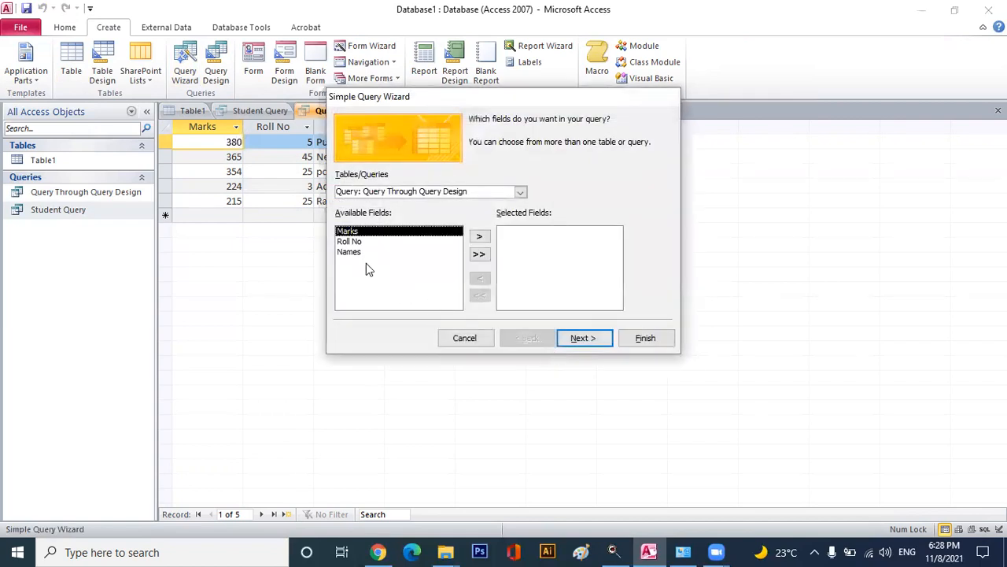
click(521, 193)
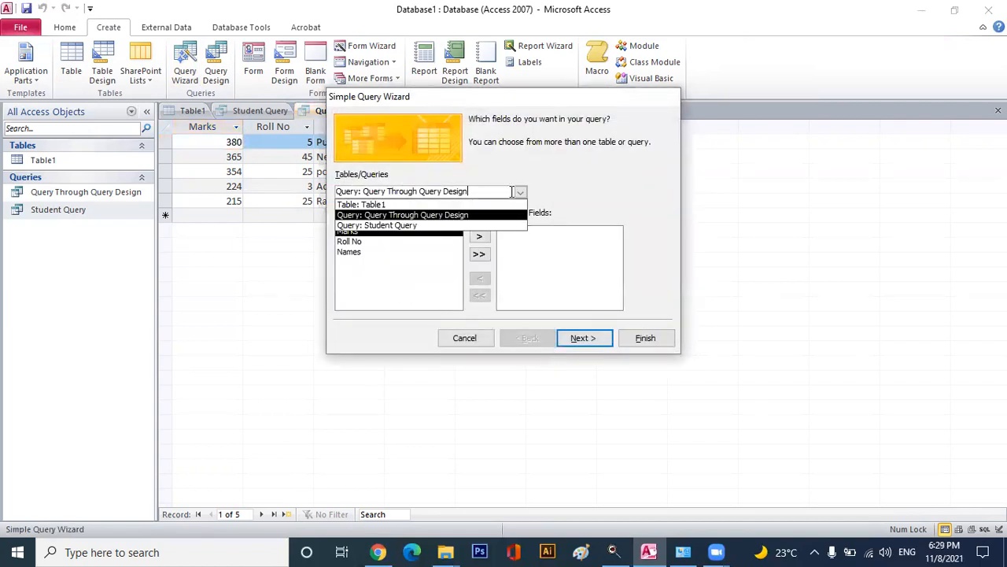
click(378, 206)
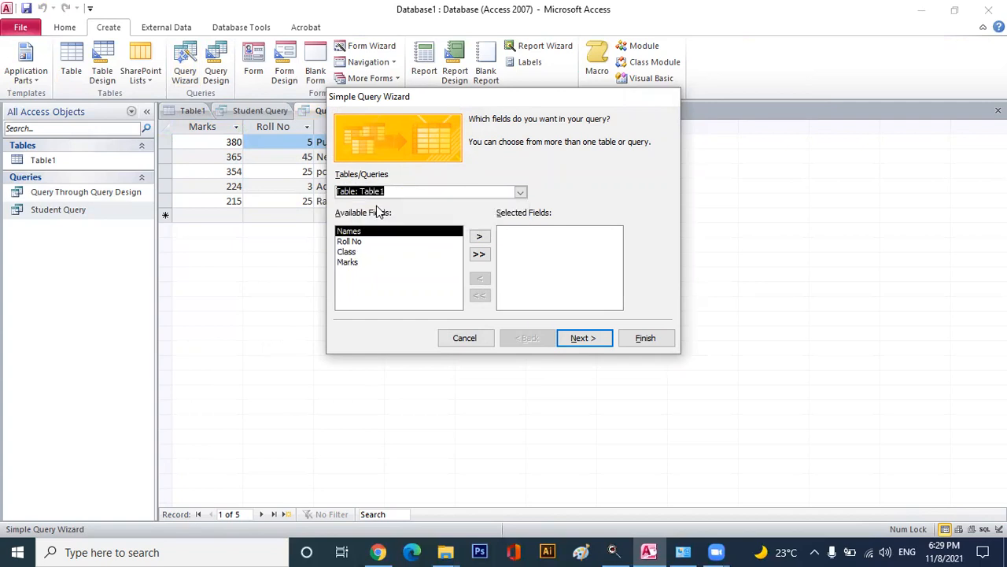
click(479, 253)
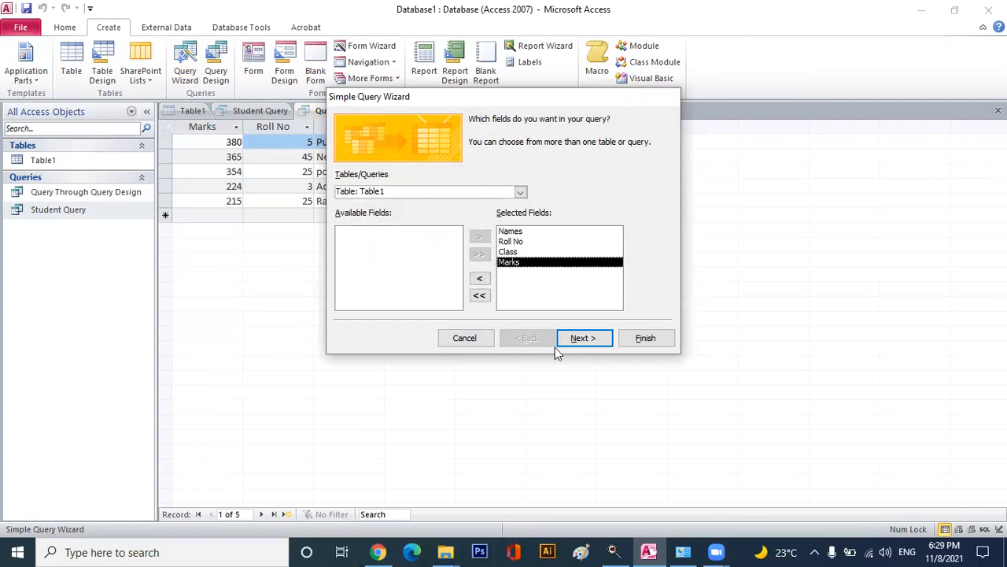
click(583, 337)
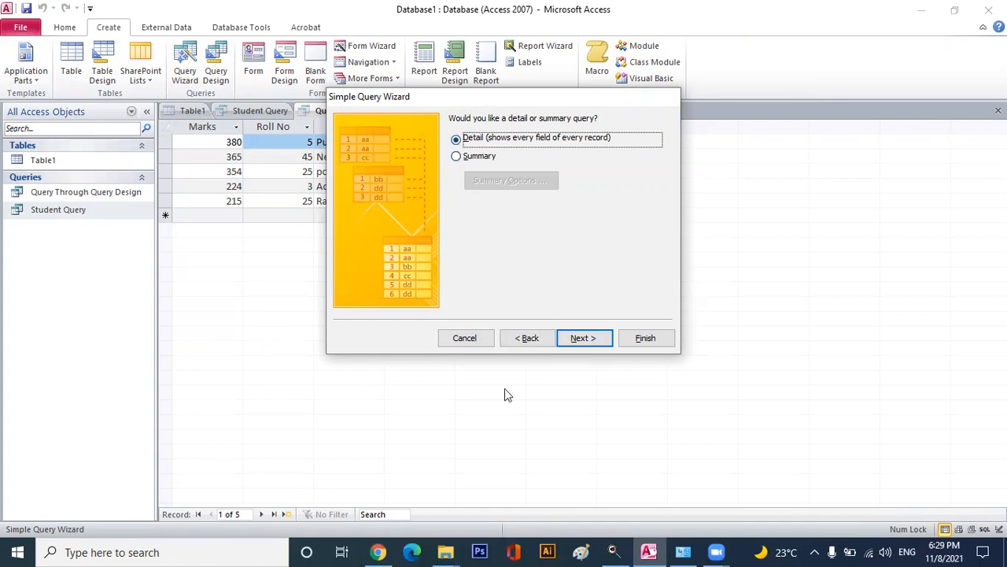
click(583, 337)
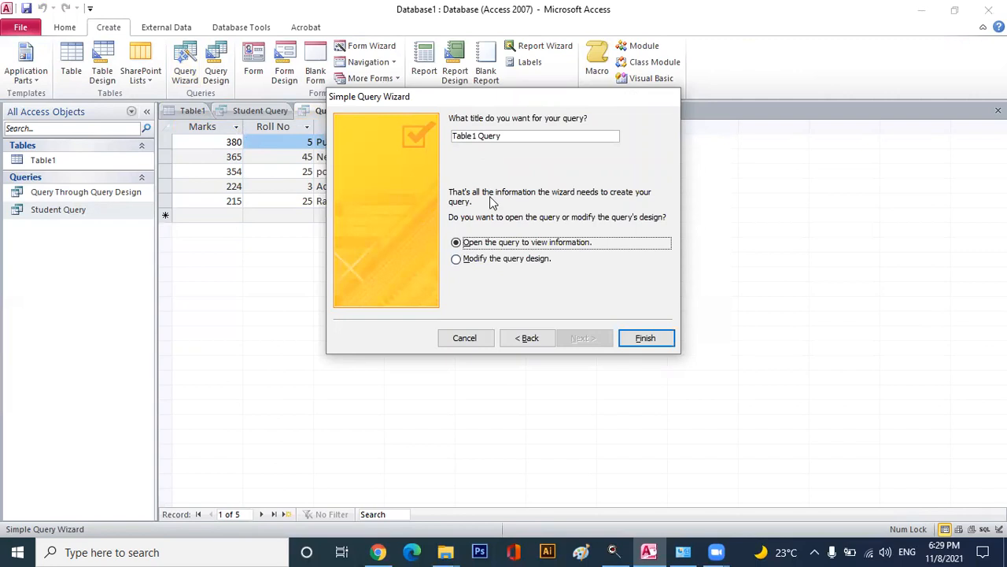
click(645, 339)
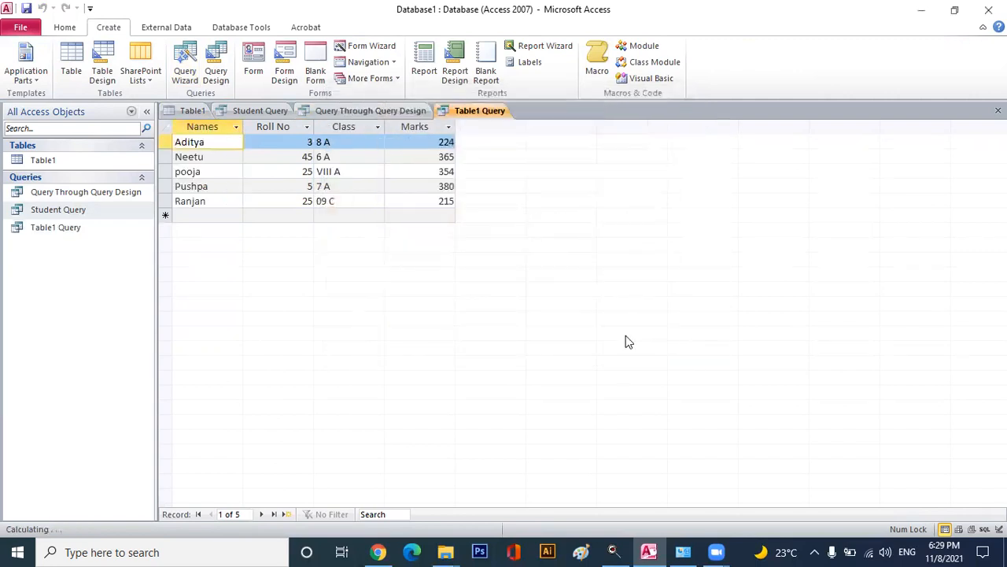
- Compare Table1 Query with Student Query and close Table1 Query
click(276, 111)
click(467, 111)
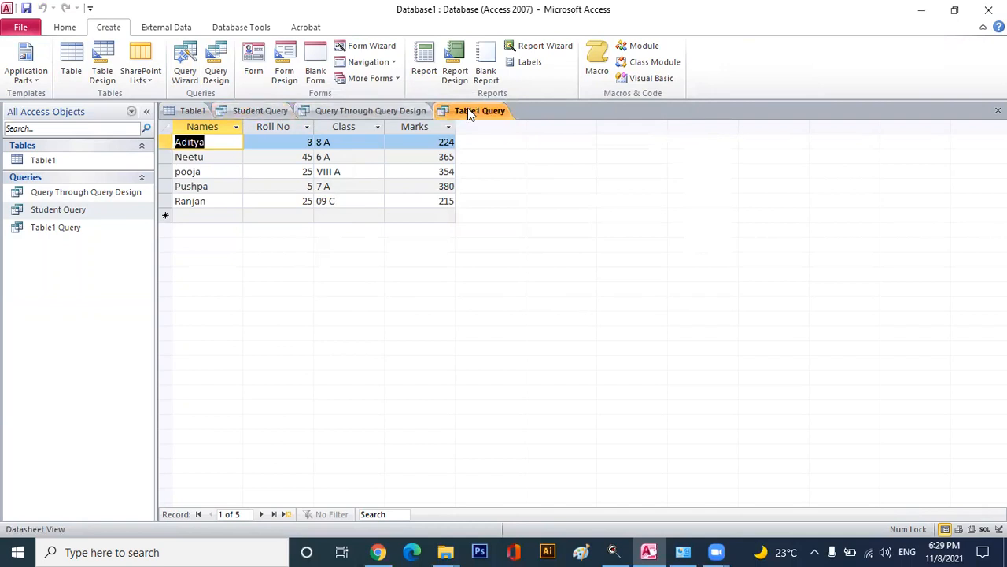
right_click(469, 110)
click(513, 132)
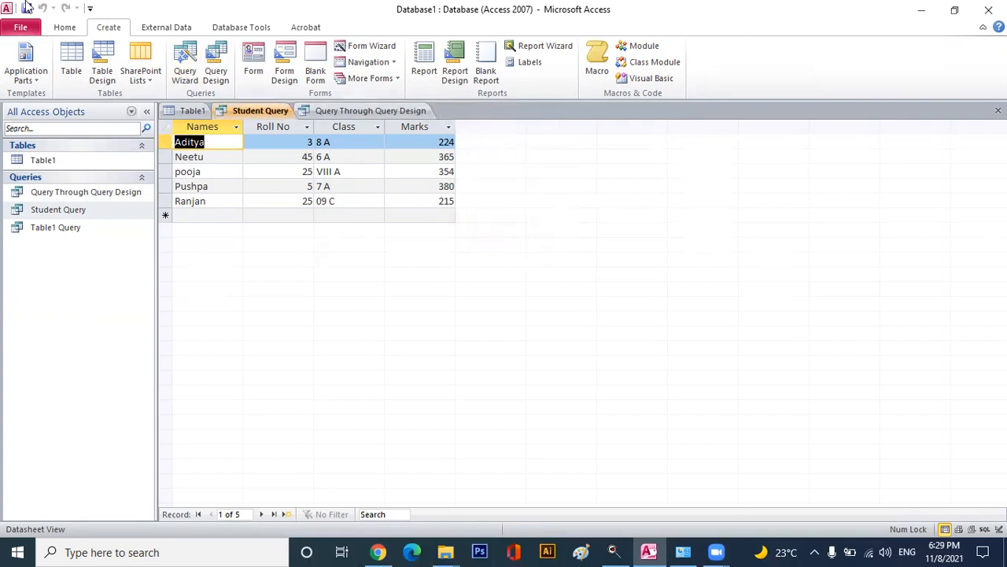
- Start a new query in Query Design from Table1 and add Names and Marks as its fields
click(216, 71)
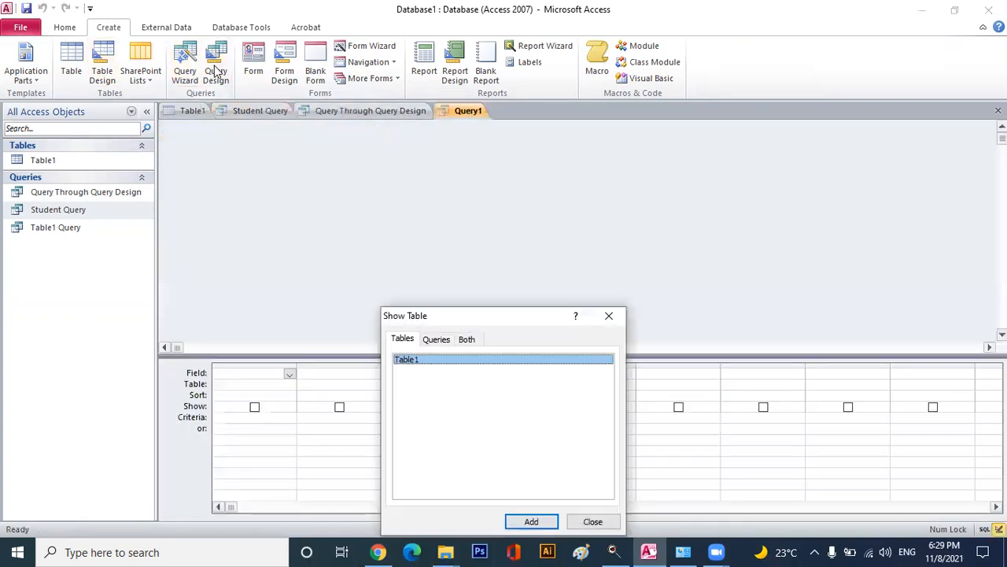
click(521, 522)
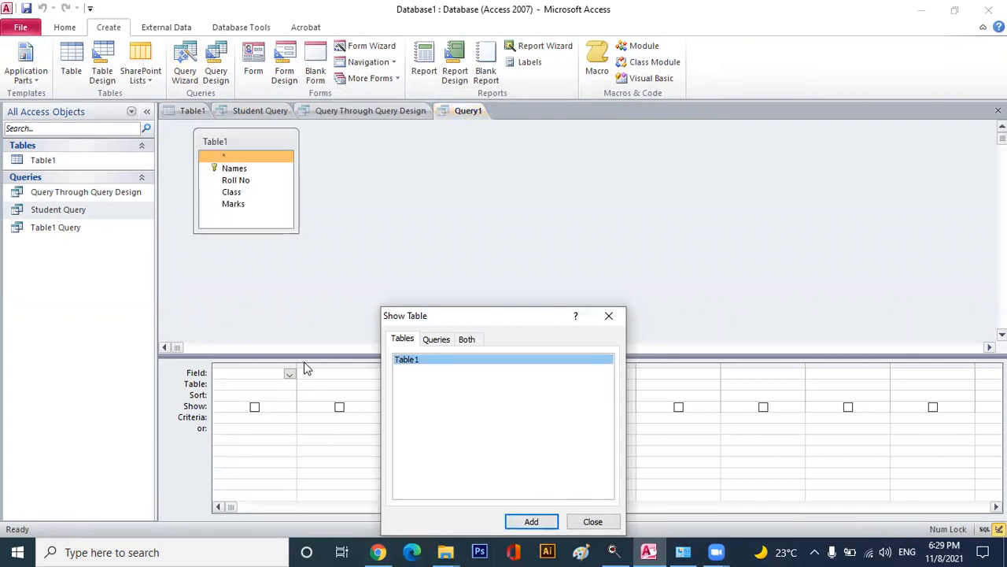
click(608, 315)
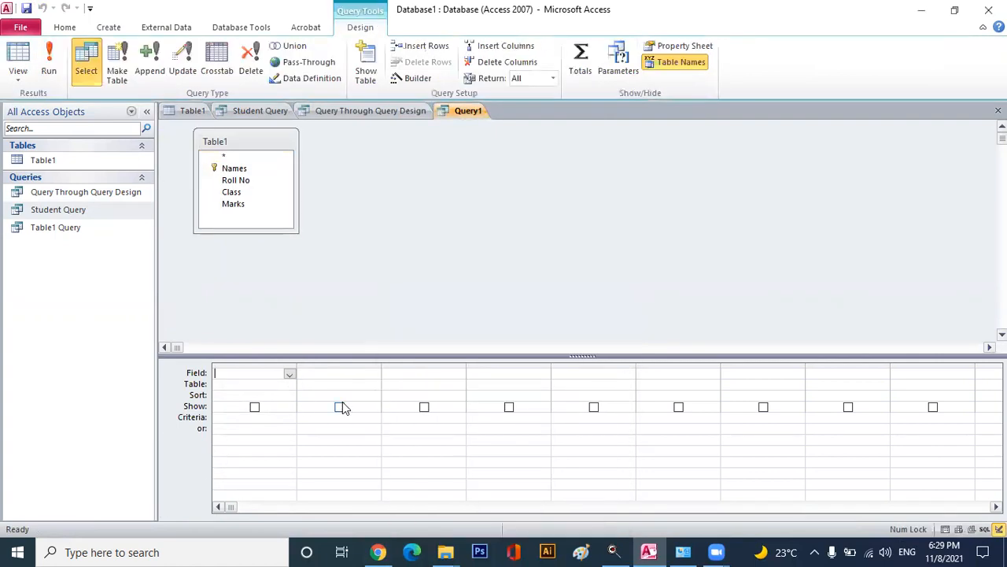
click(289, 374)
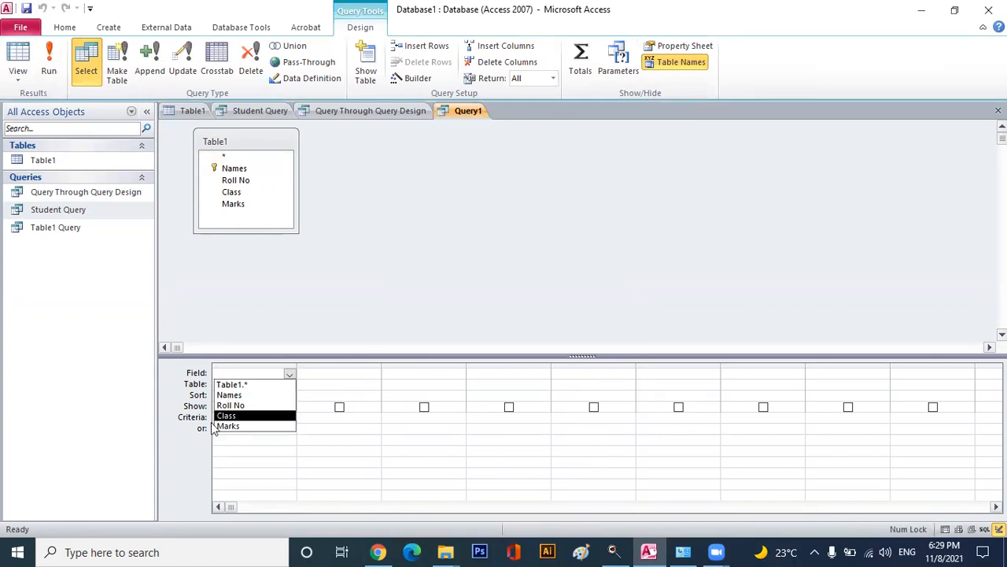
click(252, 395)
click(344, 375)
click(374, 375)
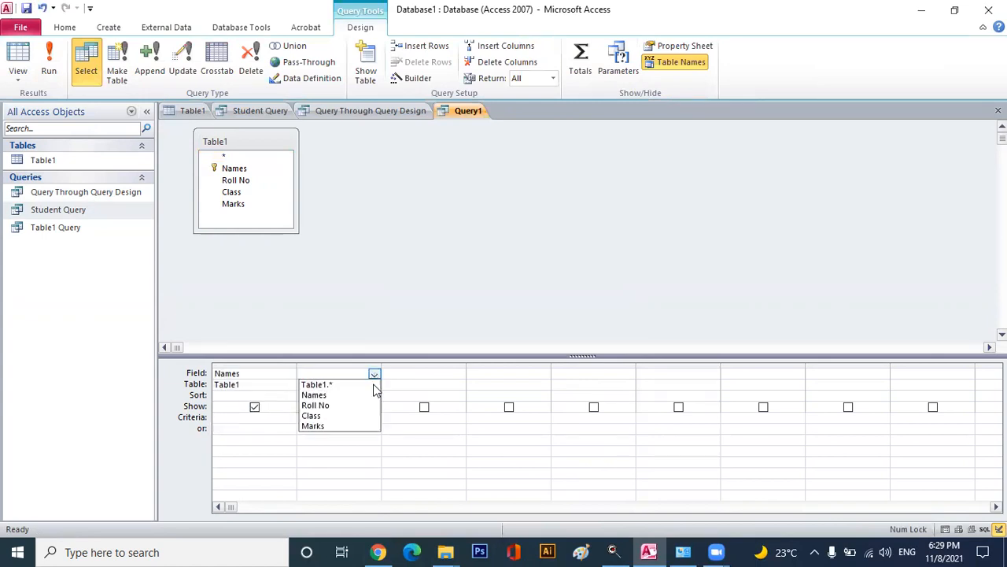
click(337, 427)
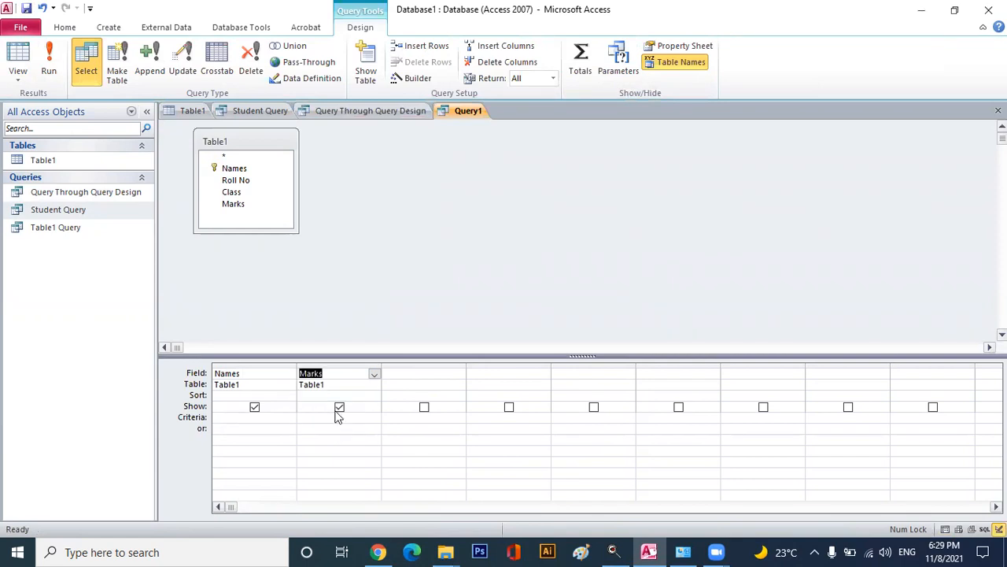
- Sort the query's Marks column in ascending order and run the query
click(338, 395)
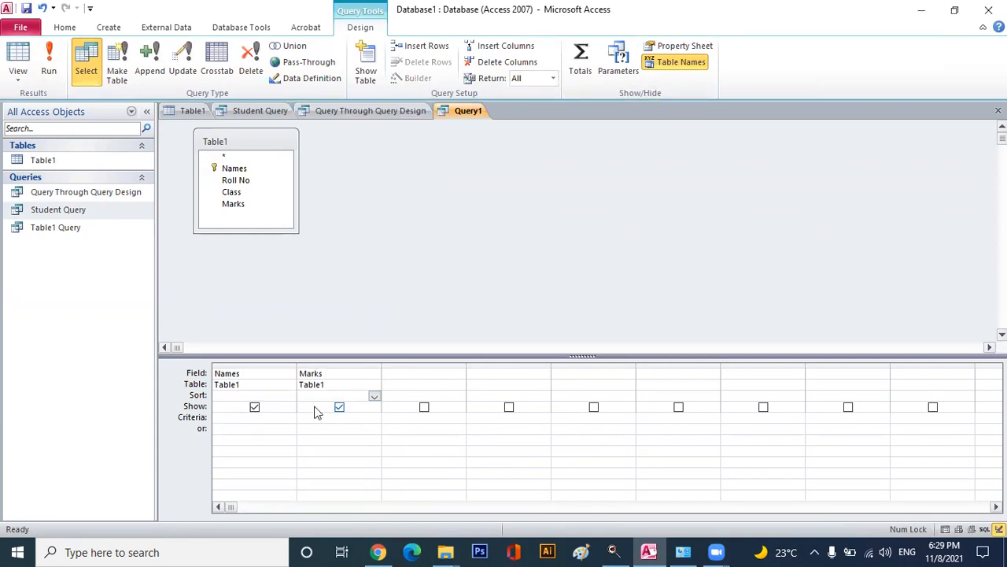
click(374, 395)
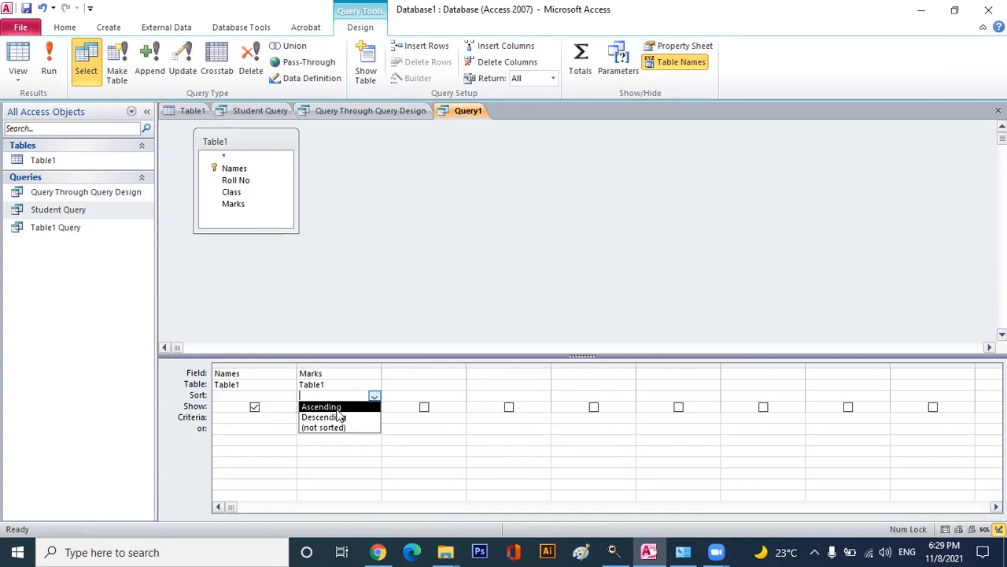
click(336, 406)
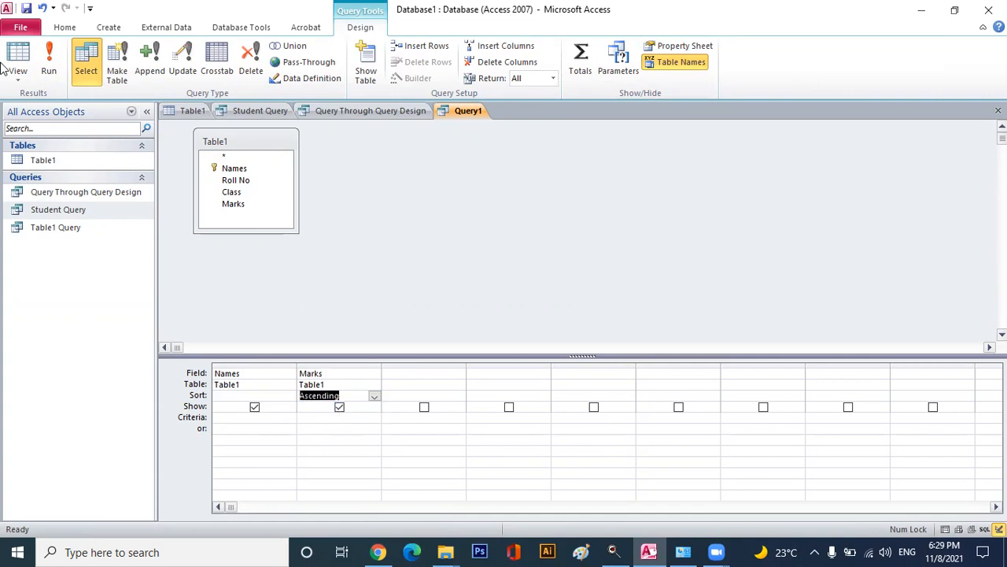
click(49, 69)
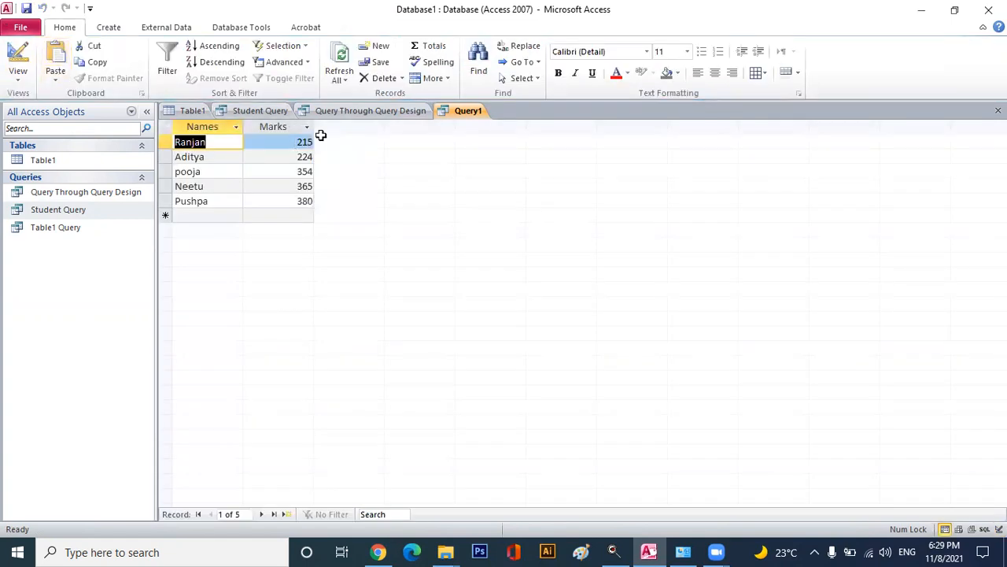
- Save the ascending marks query under the name Query1
right_click(442, 113)
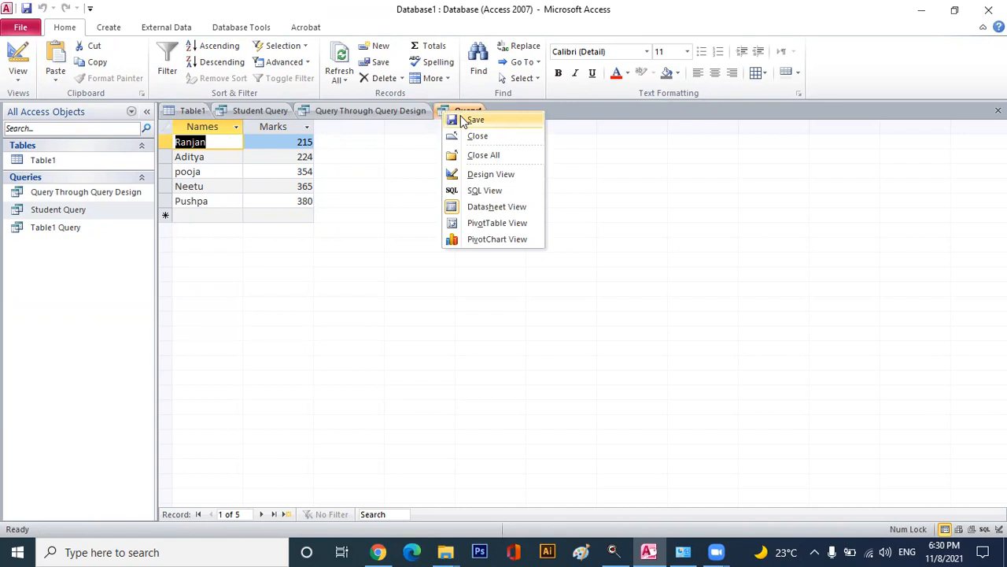
click(472, 120)
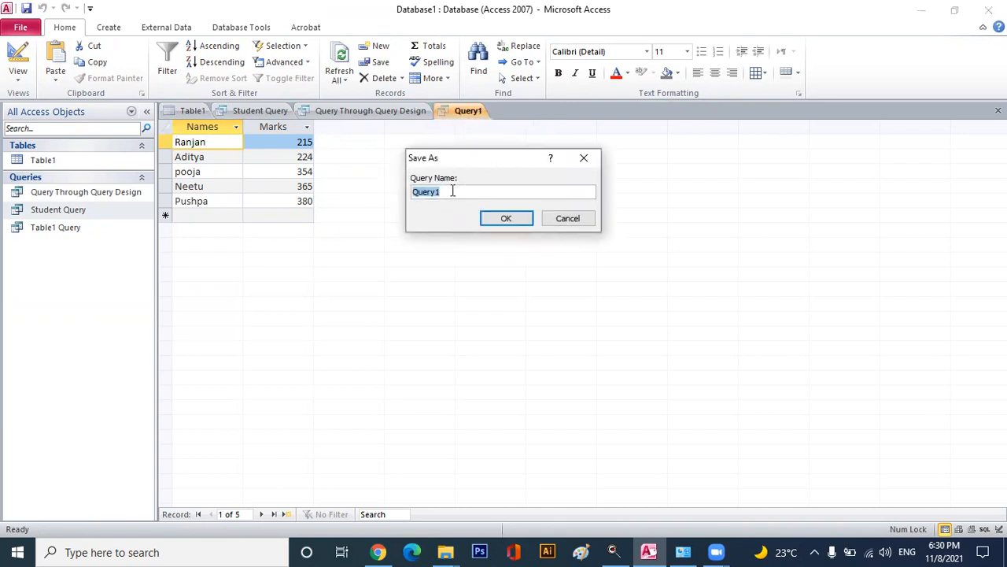
click(499, 218)
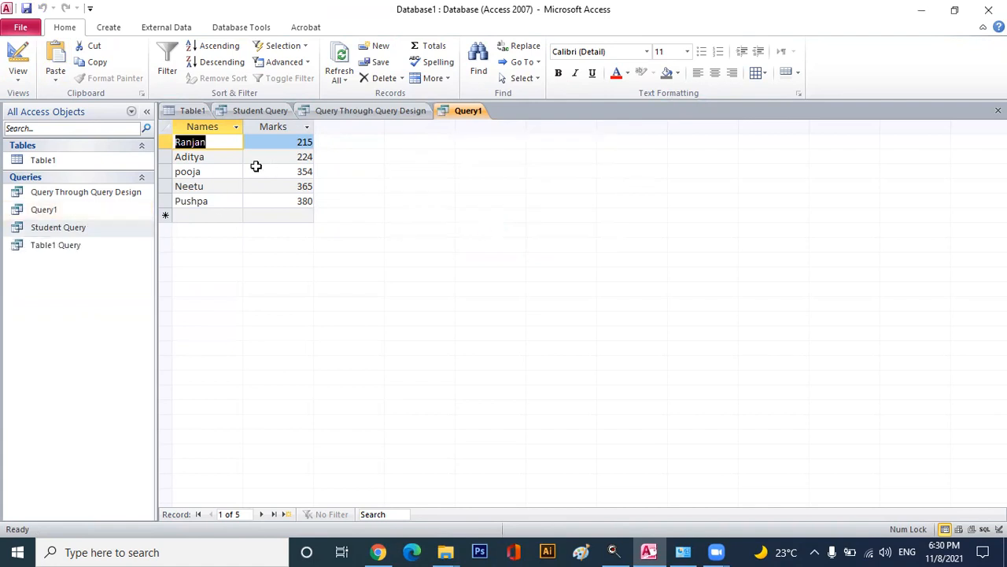